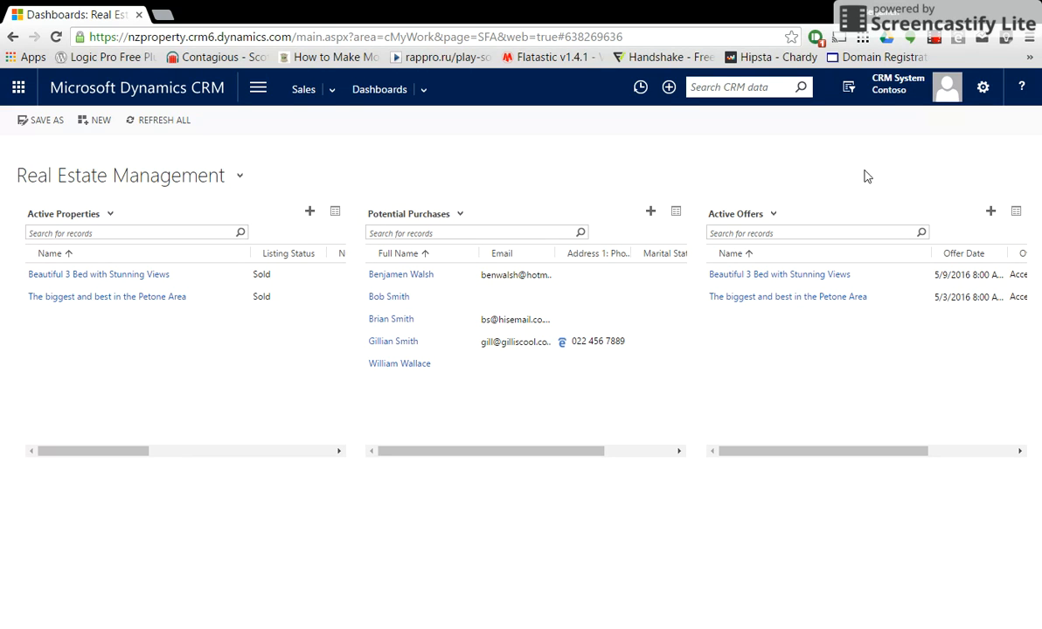
# Go to Real Estate > Properties and start a new property record.
pyautogui.moveTo(887, 450); pyautogui.dragTo(793, 458)
pyautogui.click(259, 96)
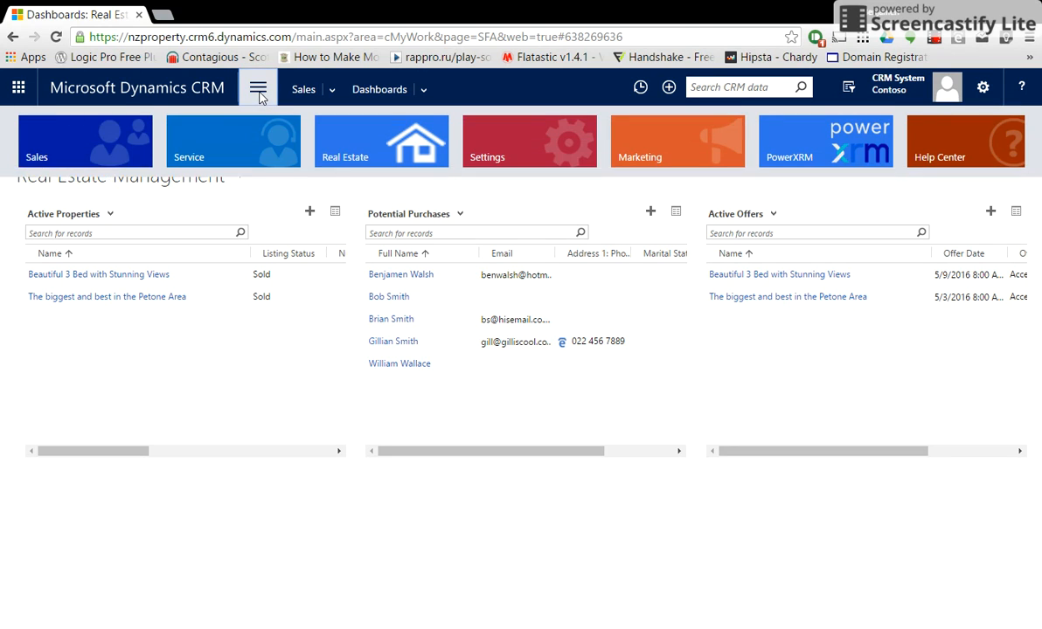
pyautogui.click(379, 142)
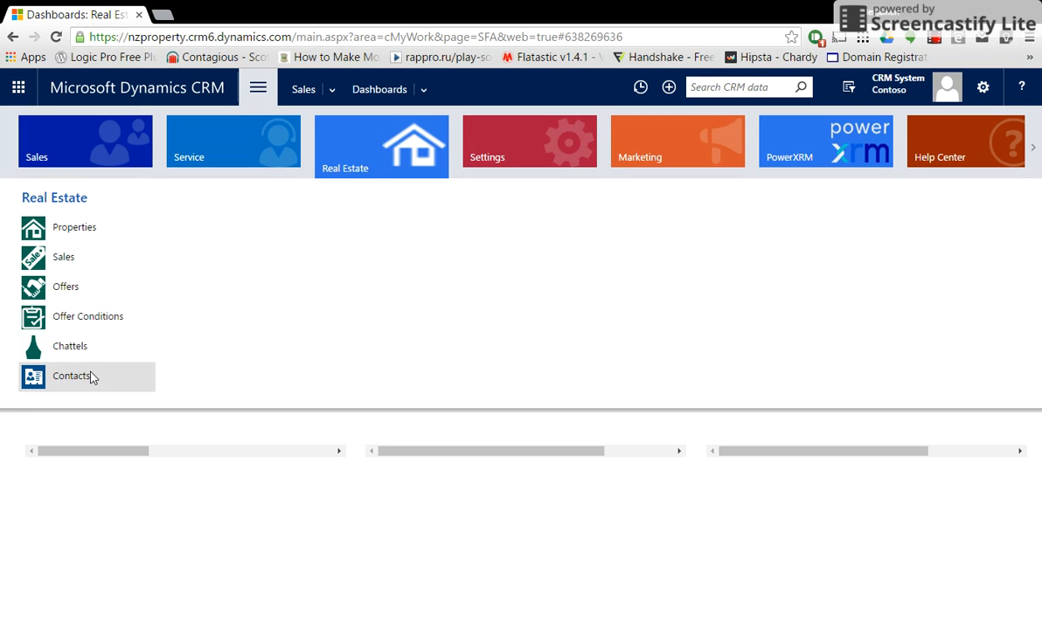
pyautogui.click(65, 229)
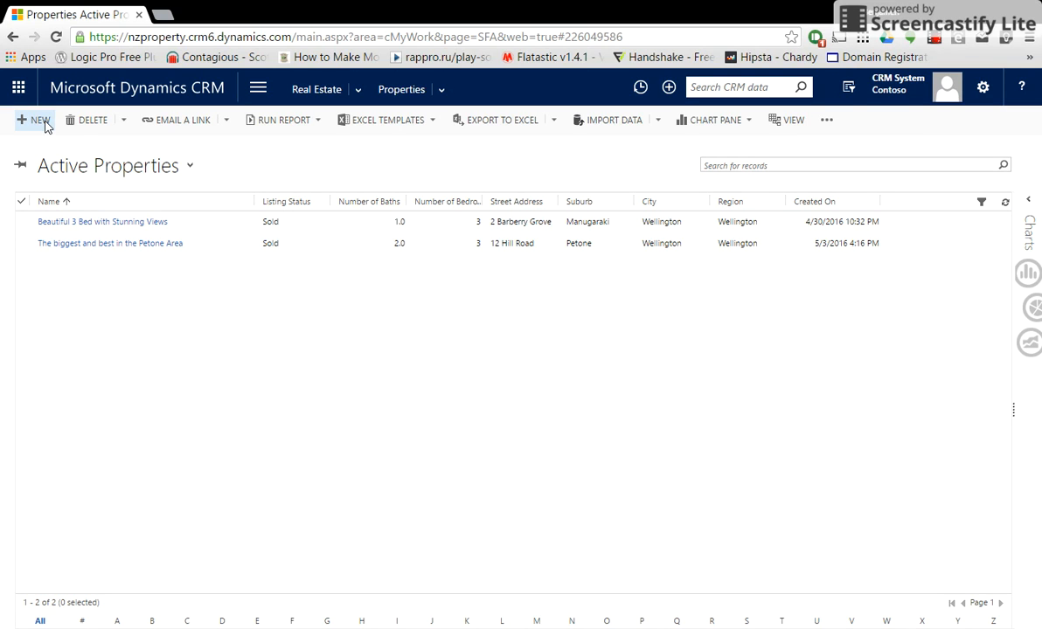
pyautogui.click(41, 121)
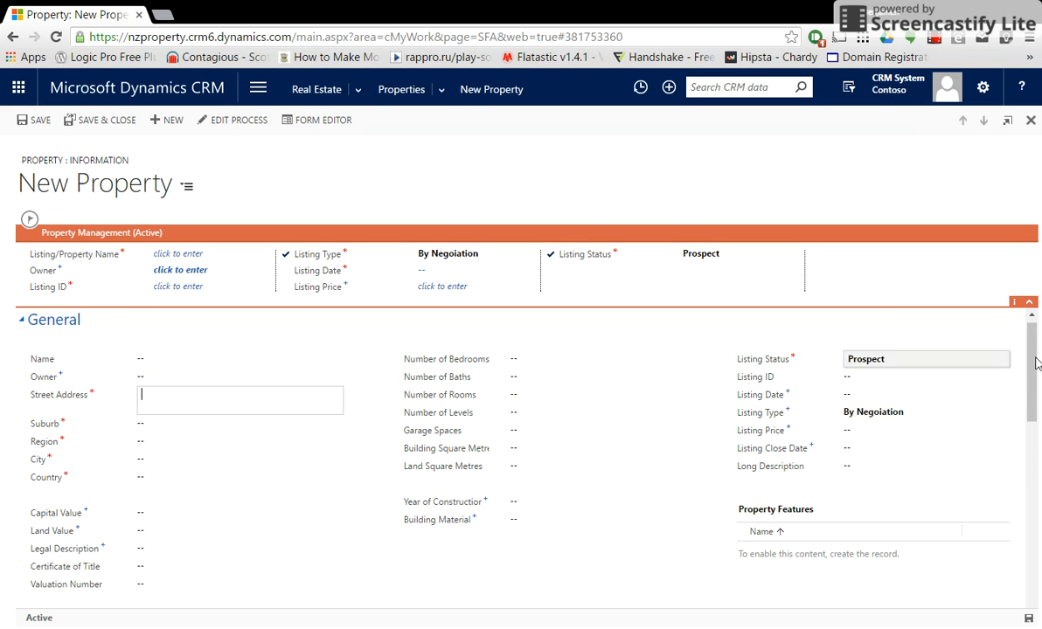
# Bring up a blank New Property form with the header fields collapsed and re-expanded.
pyautogui.moveTo(1031, 361); pyautogui.dragTo(1025, 337)
pyautogui.click(442, 90)
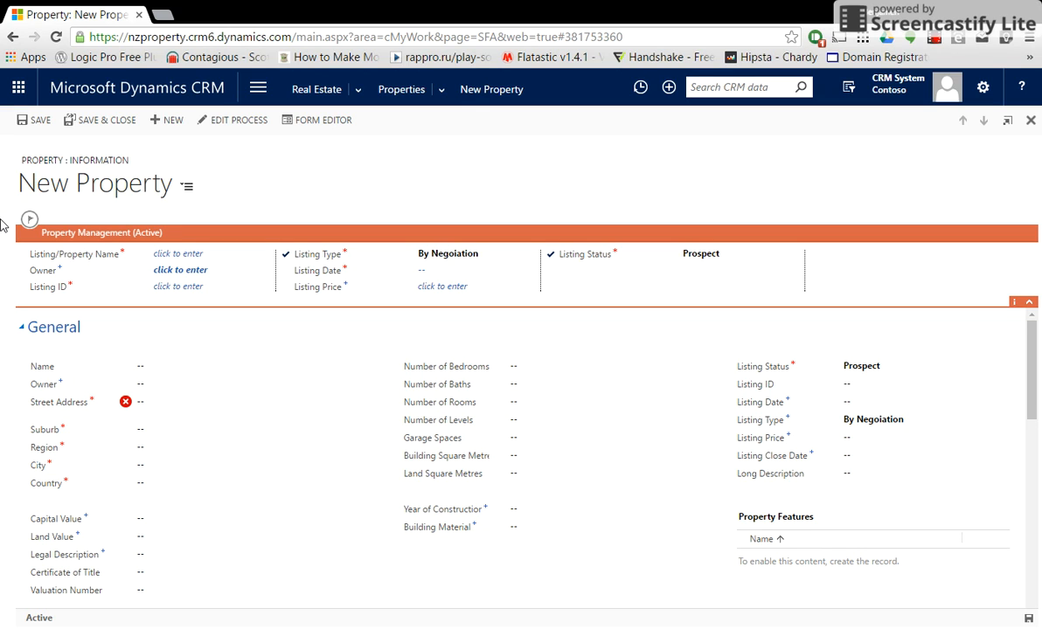
pyautogui.click(1029, 301)
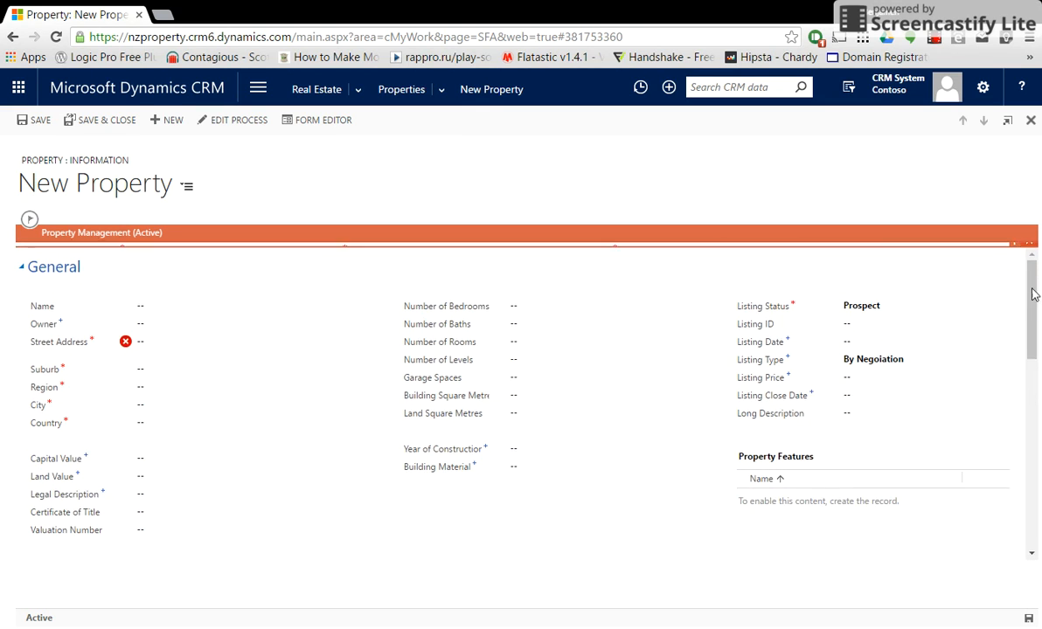
pyautogui.click(1028, 242)
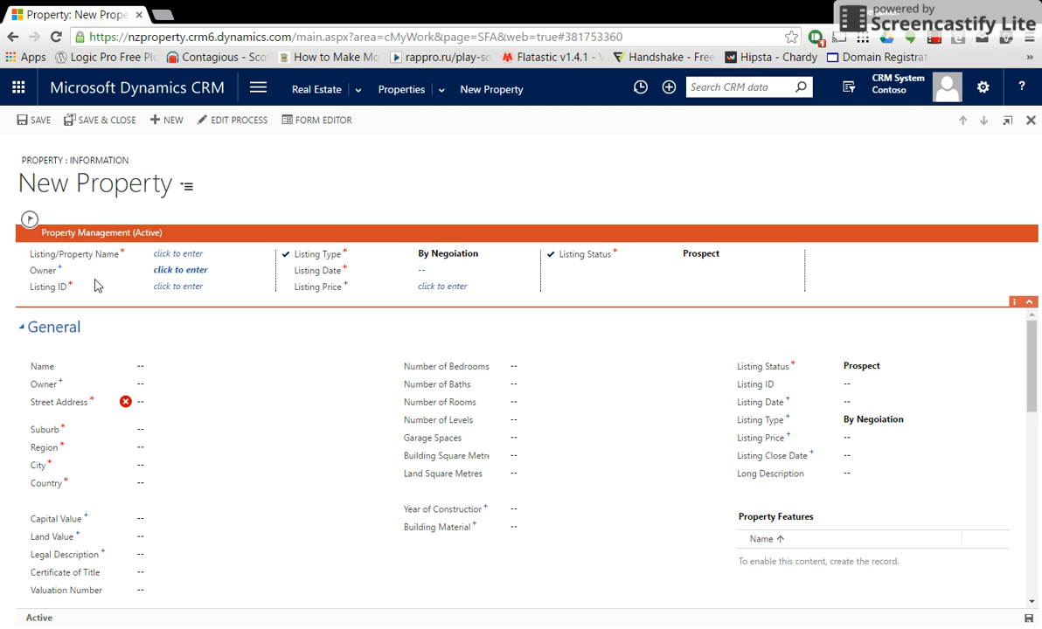
pyautogui.click(144, 365)
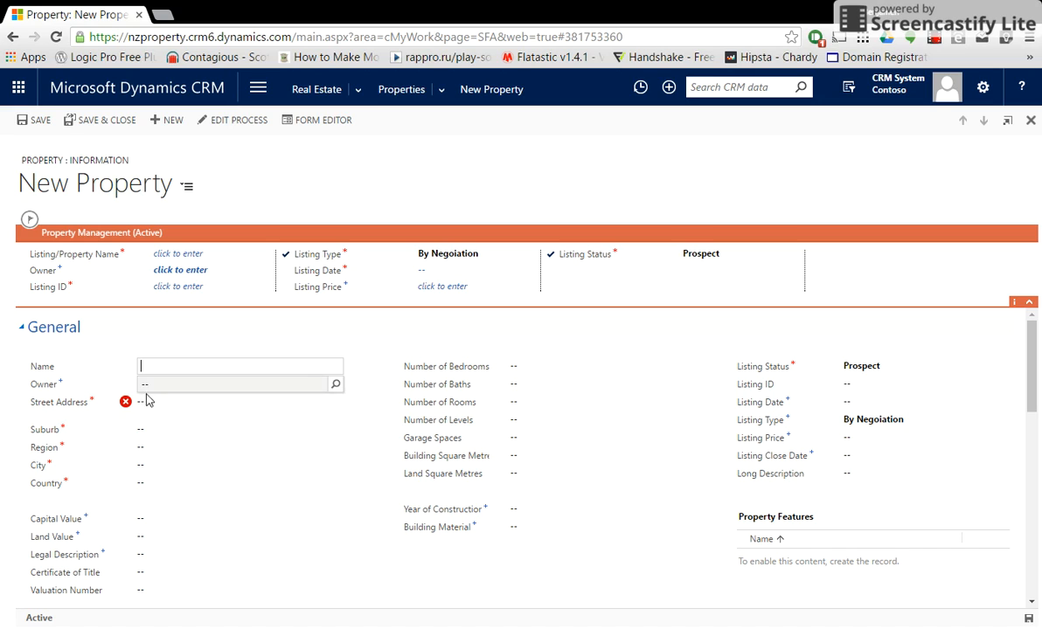
pyautogui.click(147, 396)
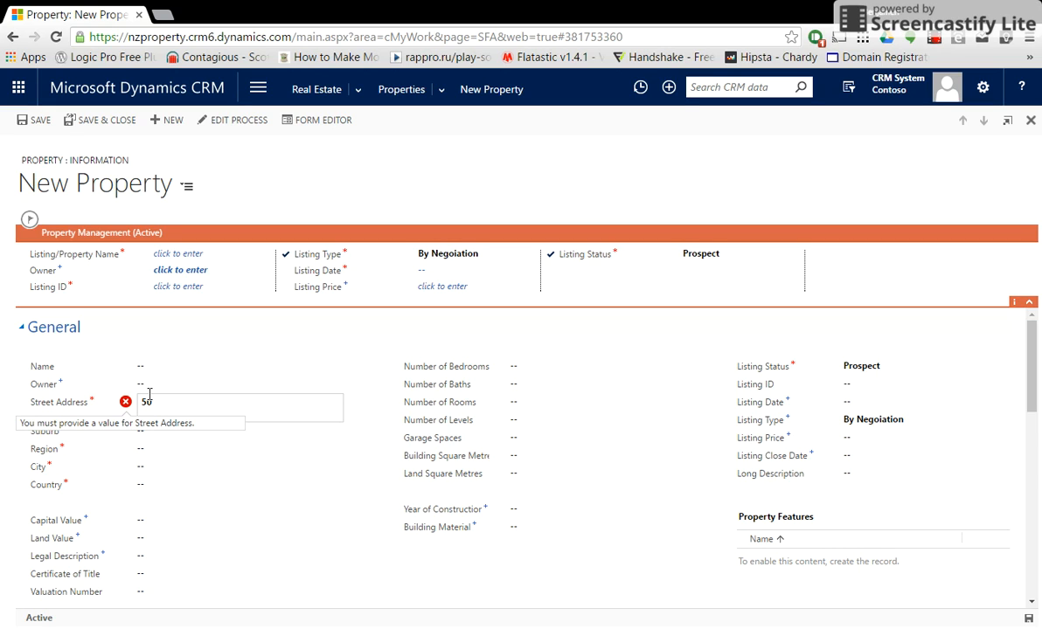
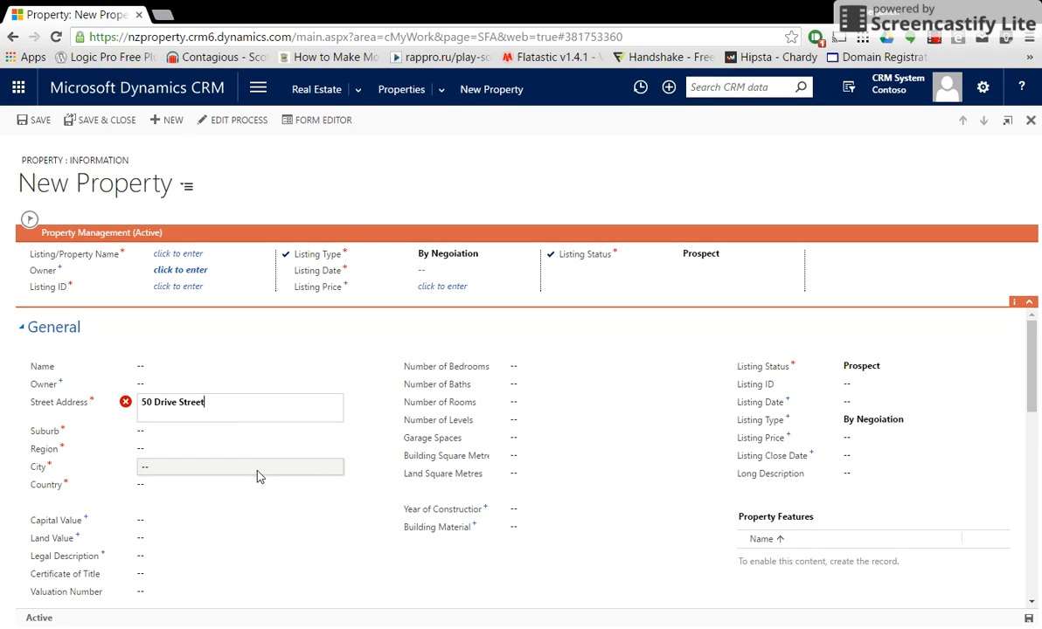
pyautogui.click(159, 432)
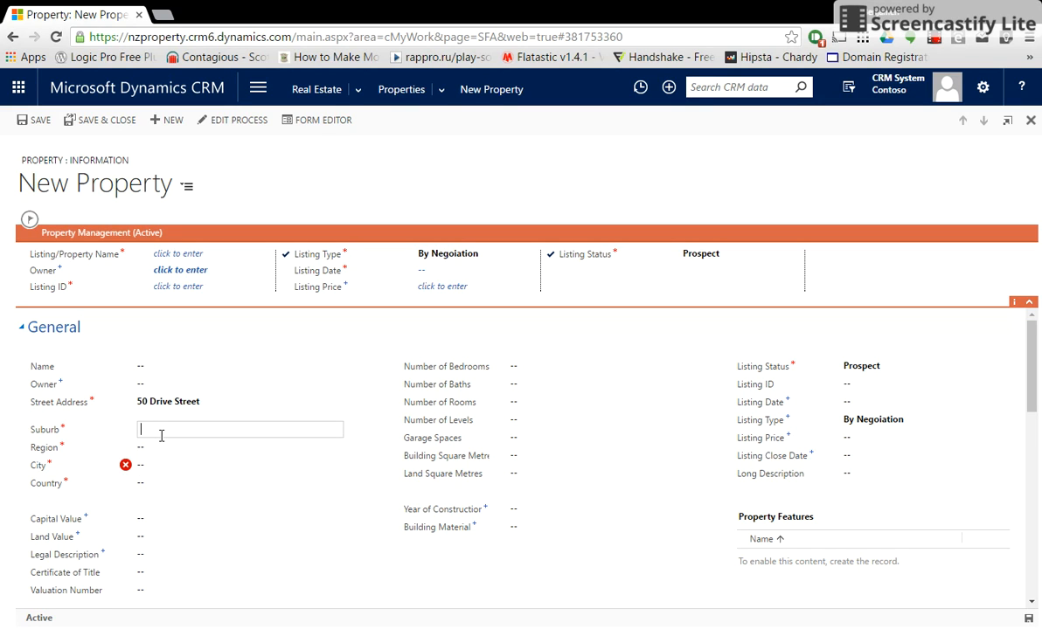
pyautogui.write('Chartwell')
# Fill in region Waikato, city Hamilton and country NZ, then save the property.
pyautogui.press('Tab')
pyautogui.write('Wiak')
pyautogui.press('BackSpace')
pyautogui.press('BackSpace')
pyautogui.press('BackSpace')
pyautogui.write('aikato')
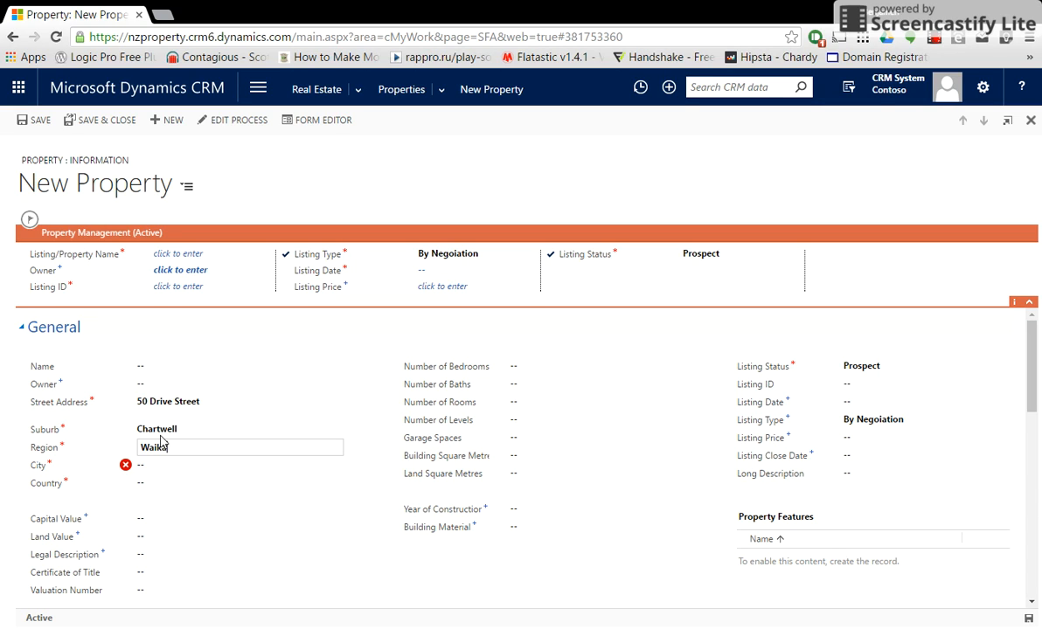
pyautogui.press('Tab')
pyautogui.write('Hamilyon')
pyautogui.press('BackSpace')
pyautogui.press('BackSpace')
pyautogui.press('BackSpace')
pyautogui.write('y')
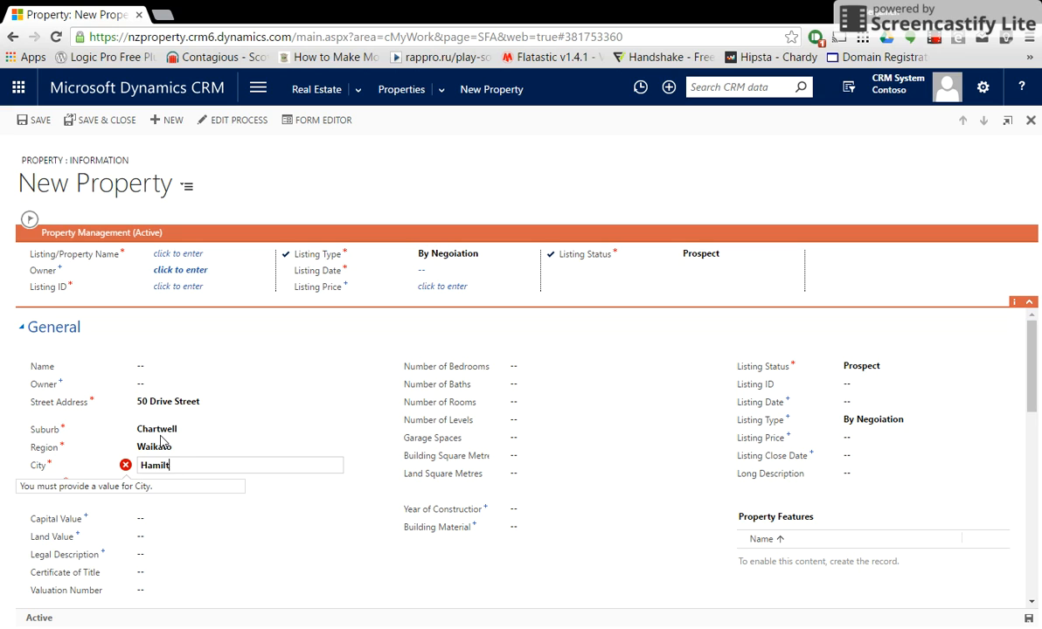
pyautogui.write('ton')
pyautogui.press('Tab')
pyautogui.write('NZ')
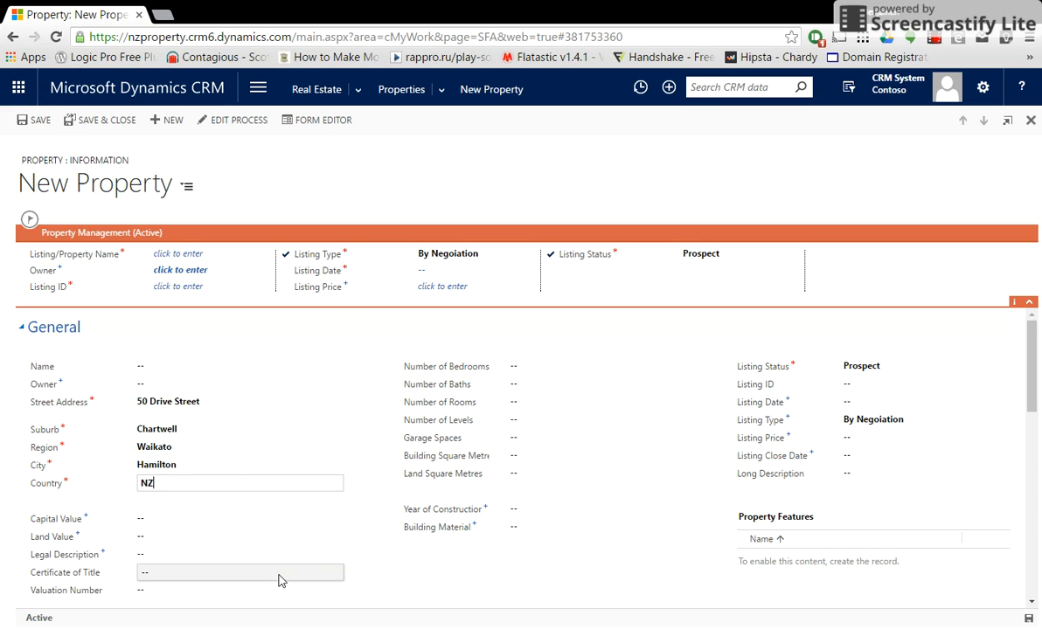
pyautogui.click(589, 347)
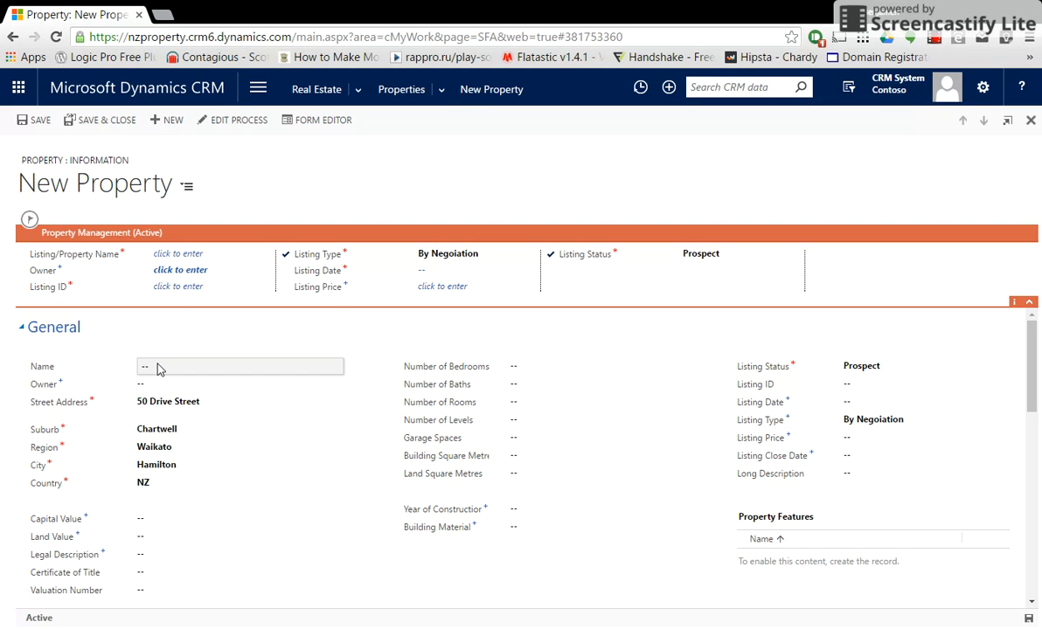
pyautogui.click(1028, 619)
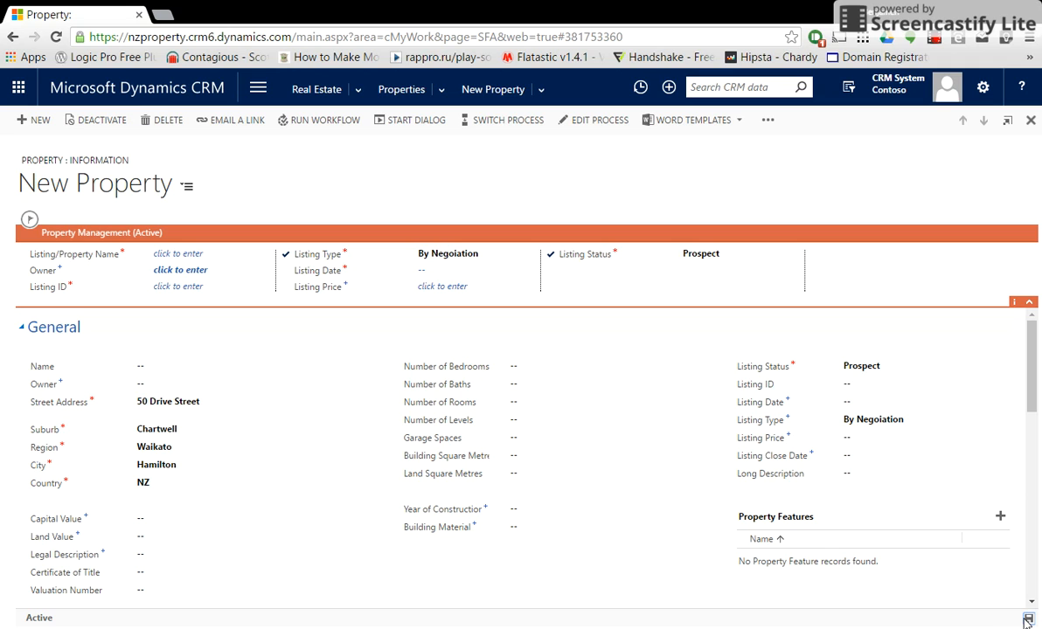
pyautogui.click(401, 91)
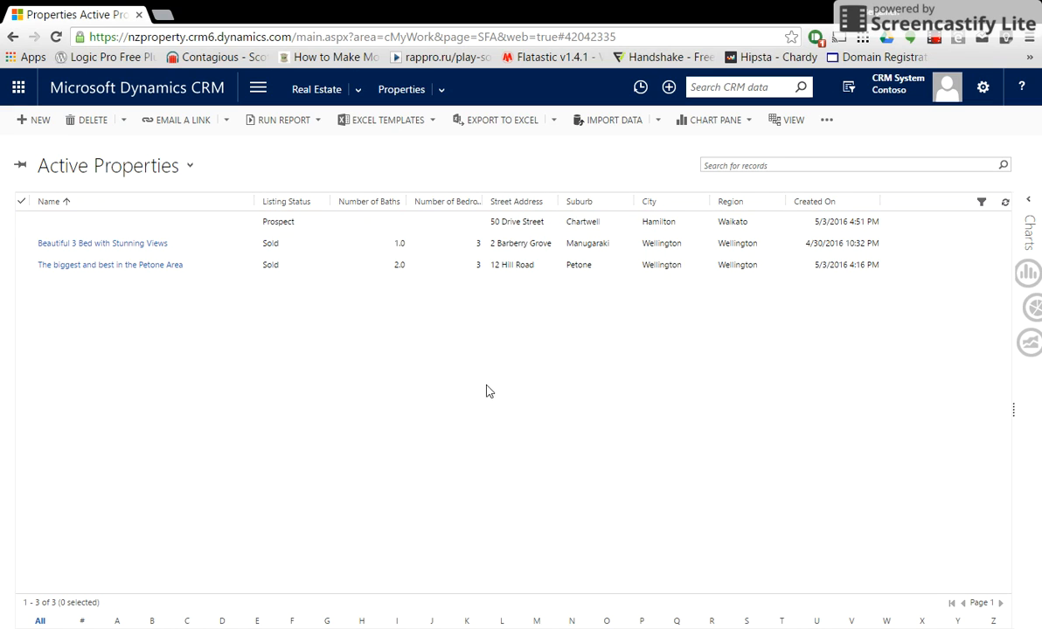
pyautogui.doubleClick(441, 224)
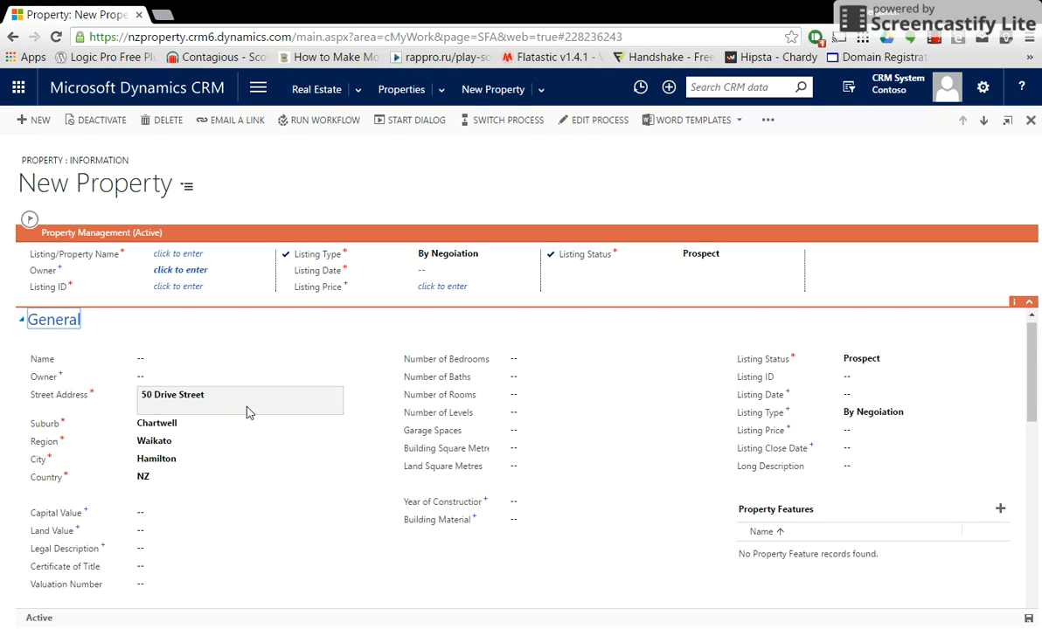
pyautogui.click(245, 378)
# Start a new owner contact with the contact's first and last name and job title Accountant.
pyautogui.click(335, 379)
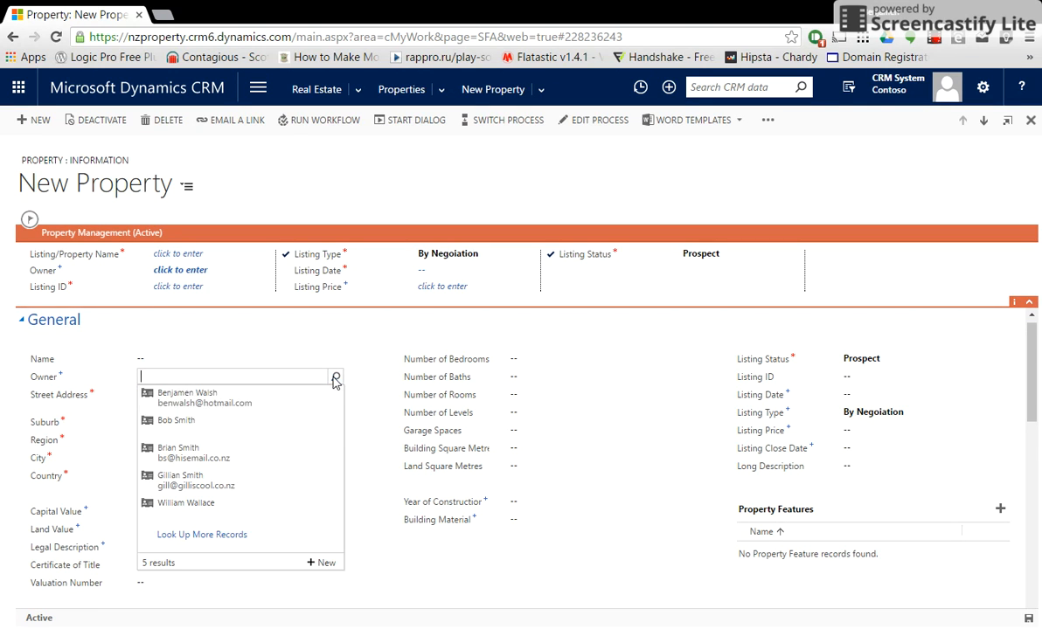
pyautogui.click(322, 495)
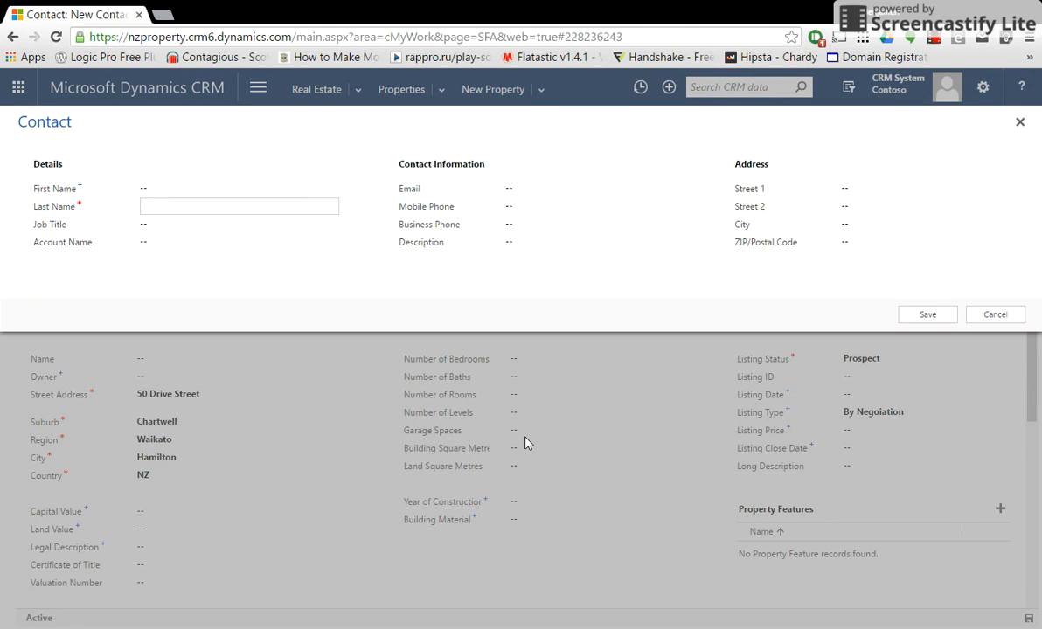
pyautogui.click(144, 188)
pyautogui.press('BackSpace')
pyautogui.press('BackSpace')
pyautogui.press('BackSpace')
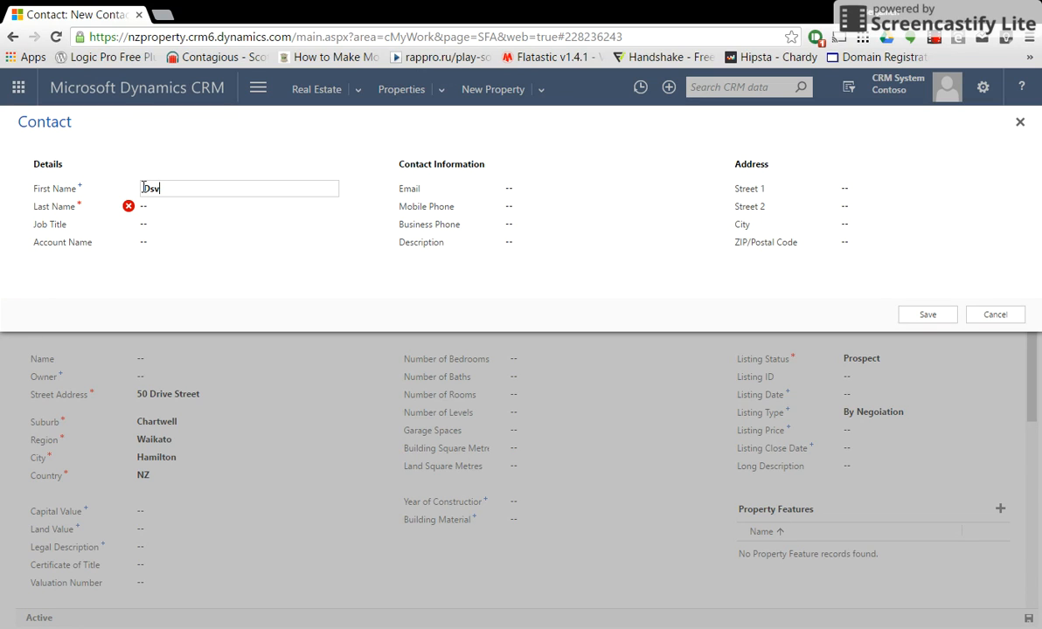
pyautogui.press('BackSpace')
pyautogui.press('Tab')
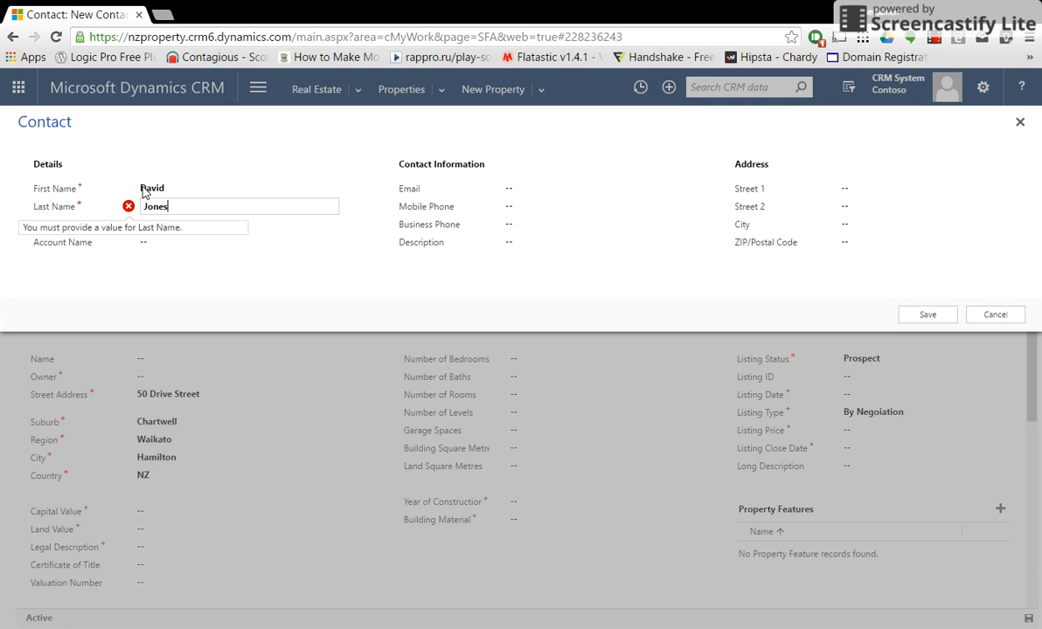
pyautogui.click(231, 276)
pyautogui.click(152, 224)
pyautogui.write('Accountant')
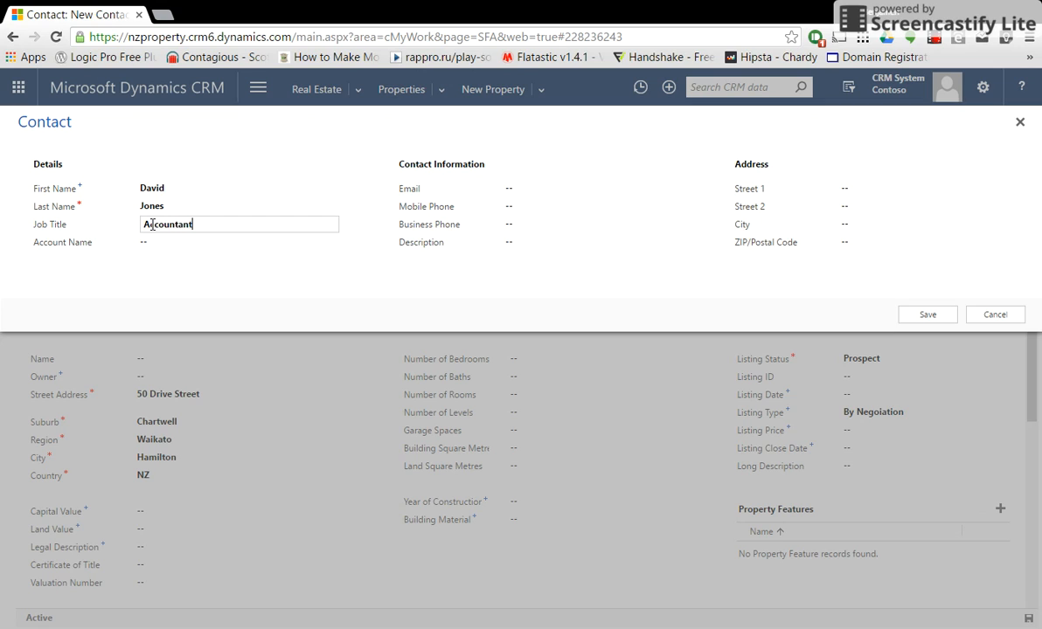
# Add the contact's e-mail address and mobile phone number, then save the contact.
pyautogui.click(551, 191)
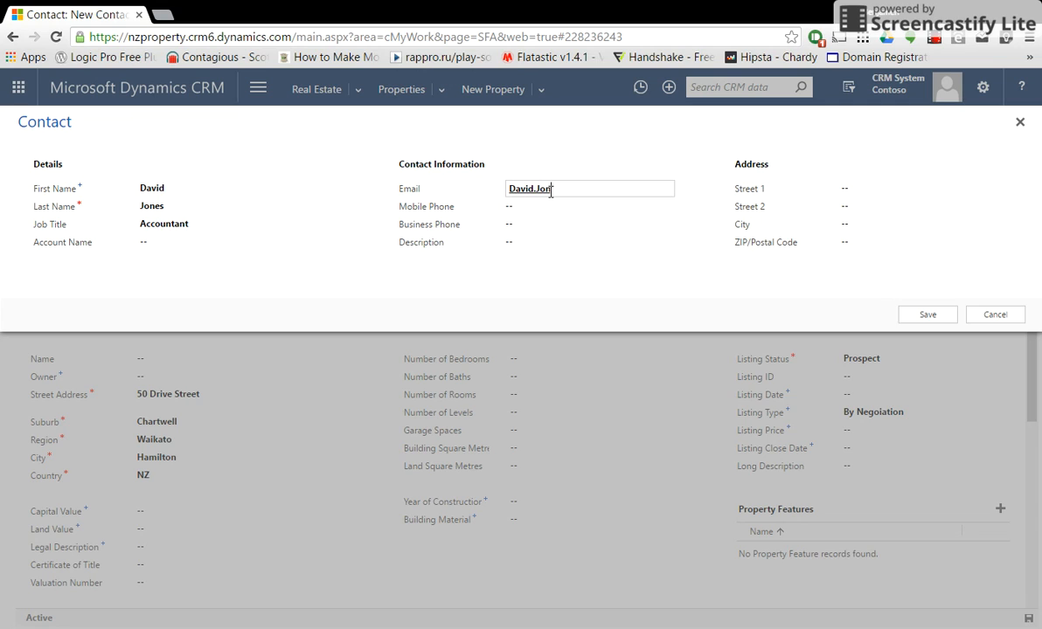
pyautogui.write('u')
pyautogui.press('BackSpace')
pyautogui.write('nz')
pyautogui.click(539, 210)
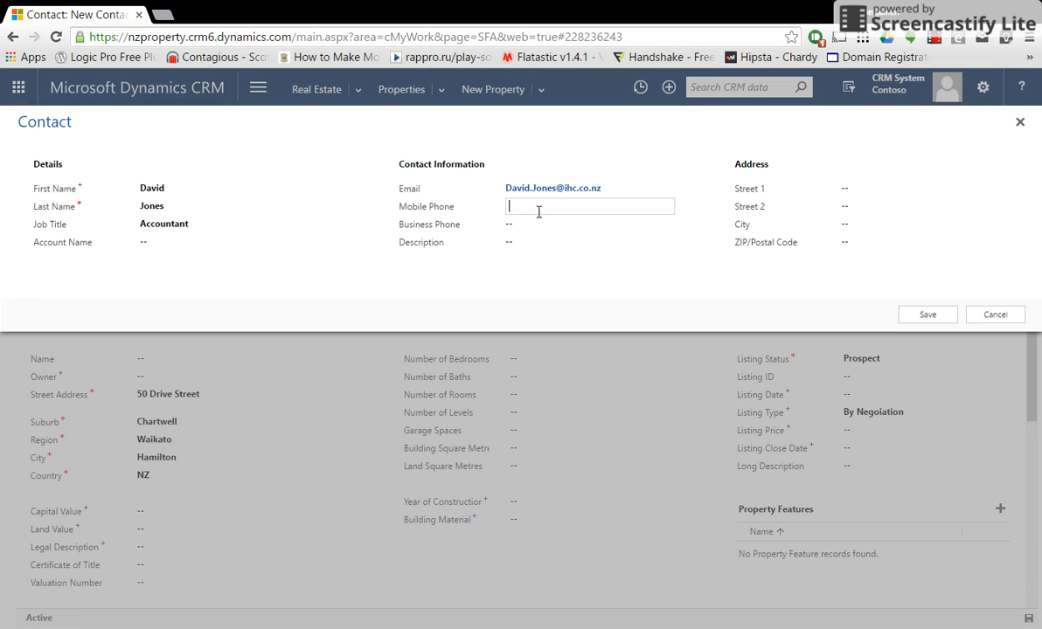
pyautogui.click(353, 280)
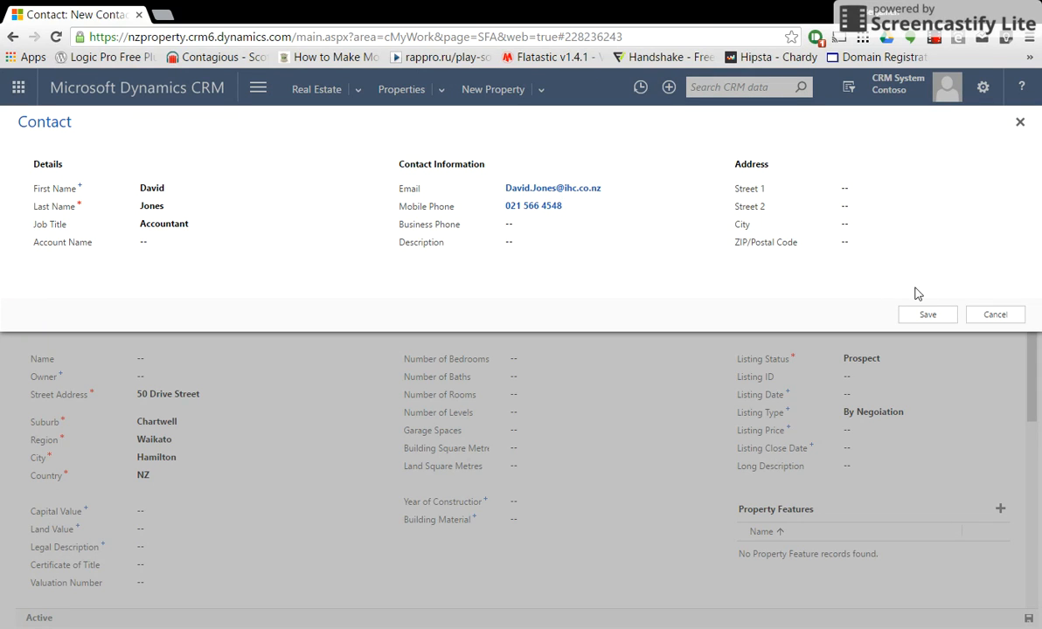
pyautogui.click(940, 313)
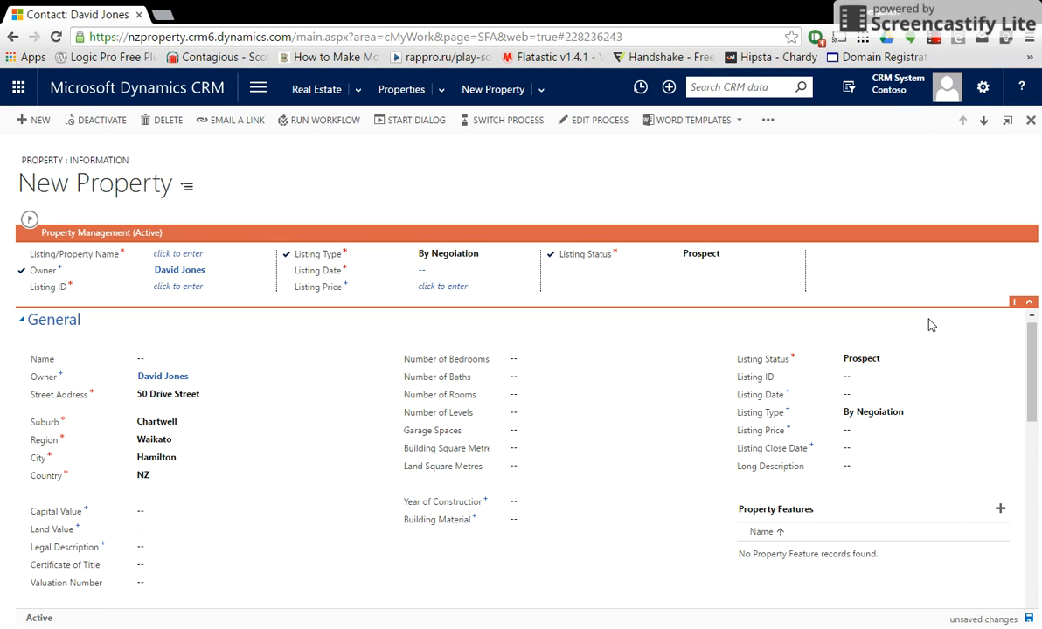
# Save the property and name it 'Chartwell Gem'.
pyautogui.click(1029, 619)
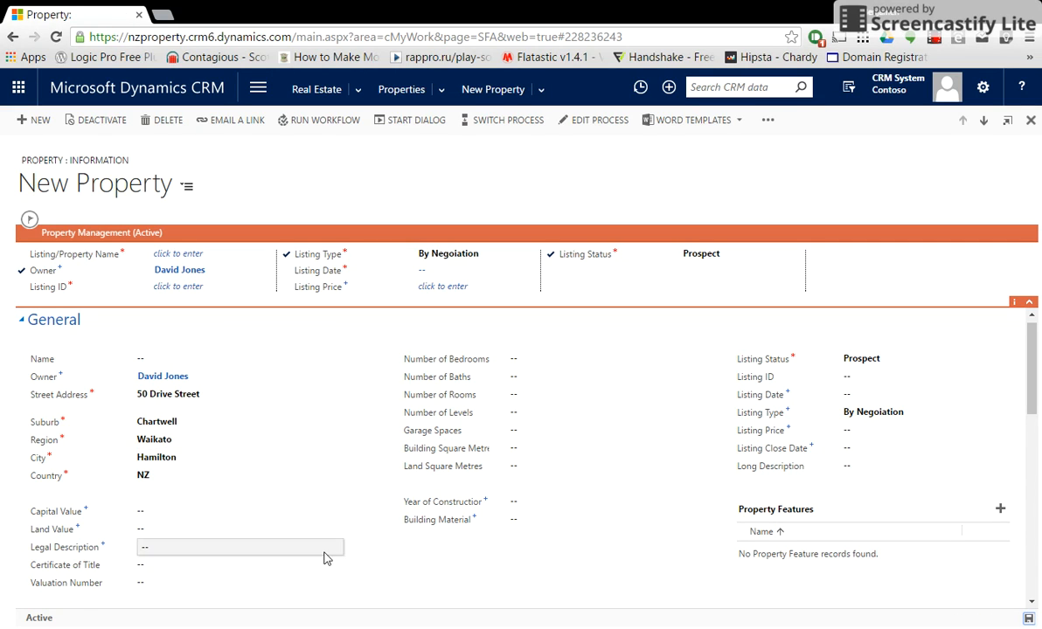
pyautogui.click(178, 359)
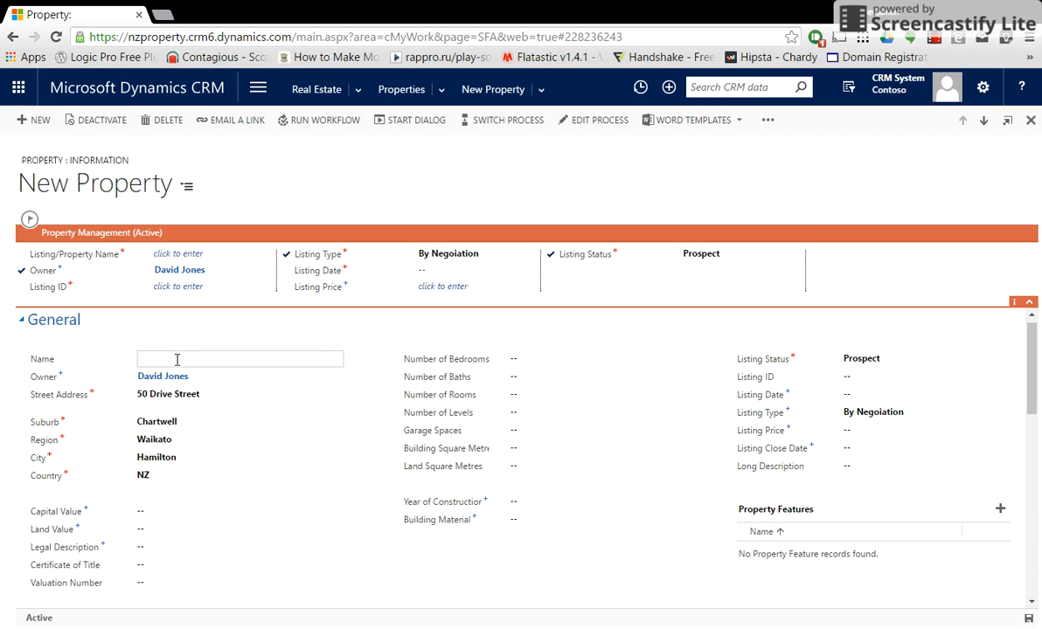
pyautogui.write('Chartwell Gem')
pyautogui.click(616, 564)
# Enter 2 bedrooms, 1 bath, 4 rooms, 1 level and 1 garage space.
pyautogui.click(539, 359)
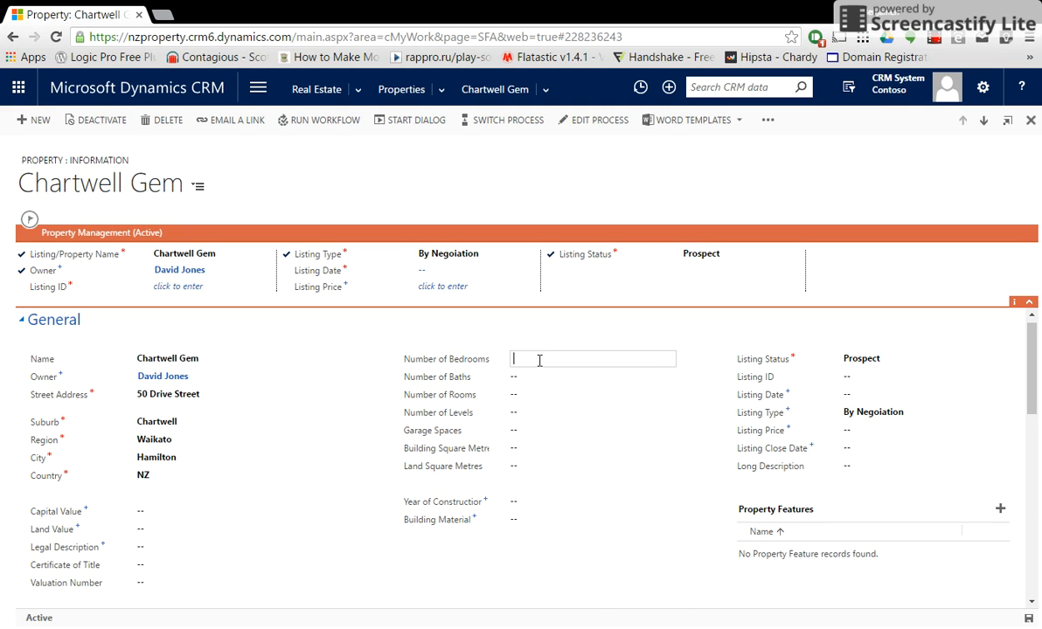
pyautogui.write('2')
pyautogui.click(525, 376)
pyautogui.write('1')
pyautogui.click(525, 396)
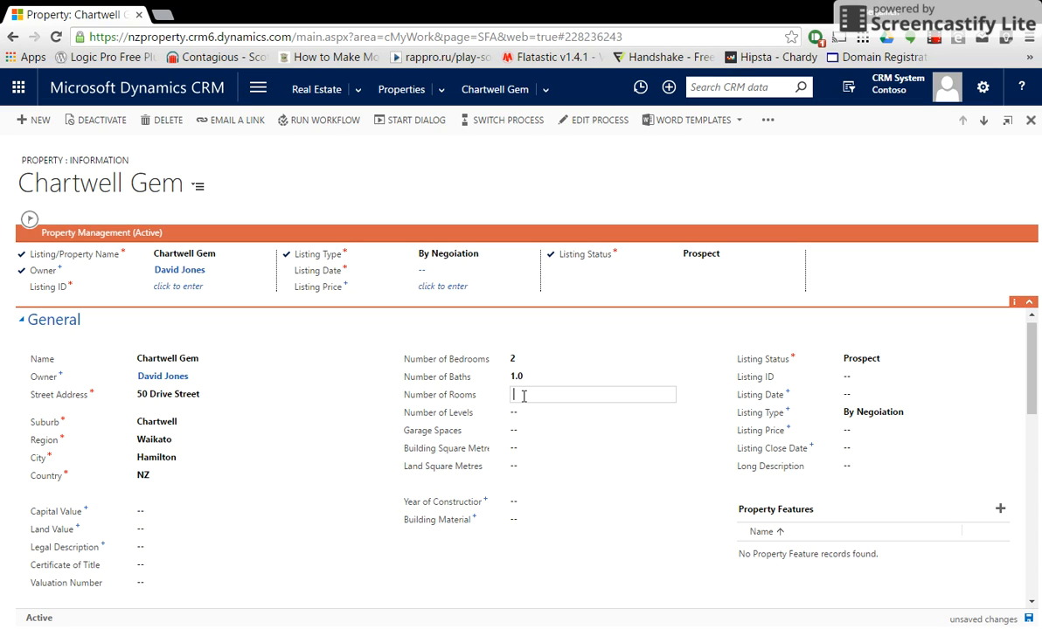
pyautogui.write('4')
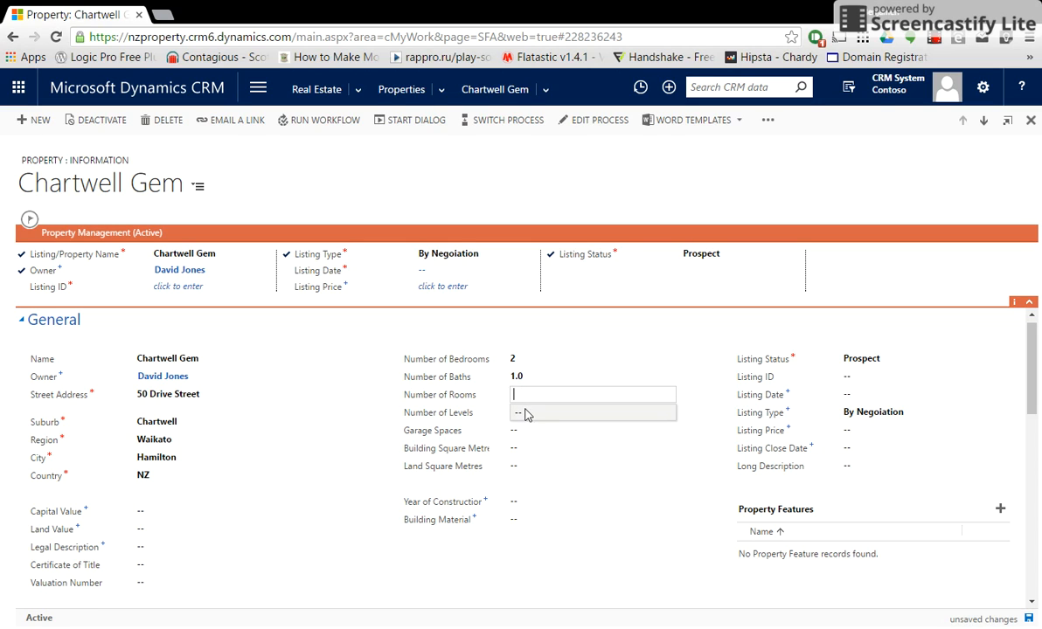
pyautogui.click(524, 411)
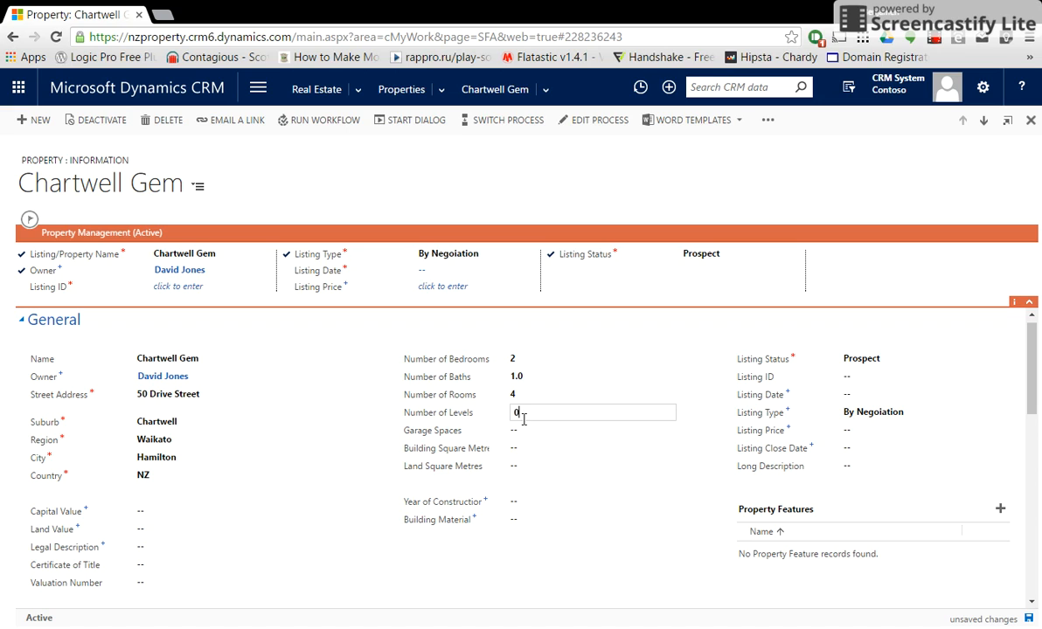
pyautogui.write('1')
pyautogui.click(520, 430)
pyautogui.write('1')
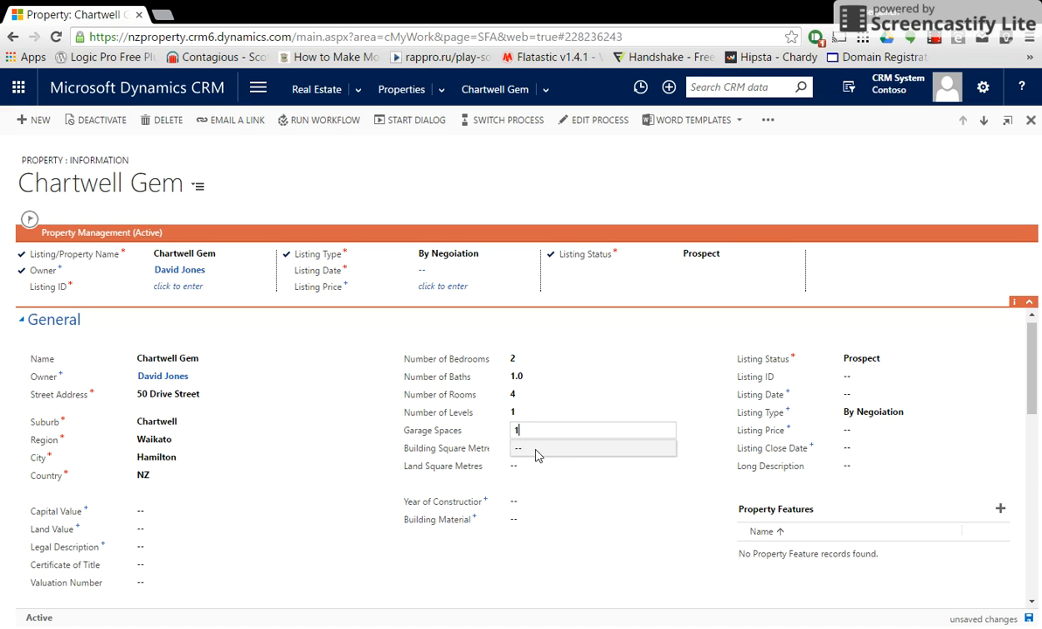
pyautogui.click(920, 324)
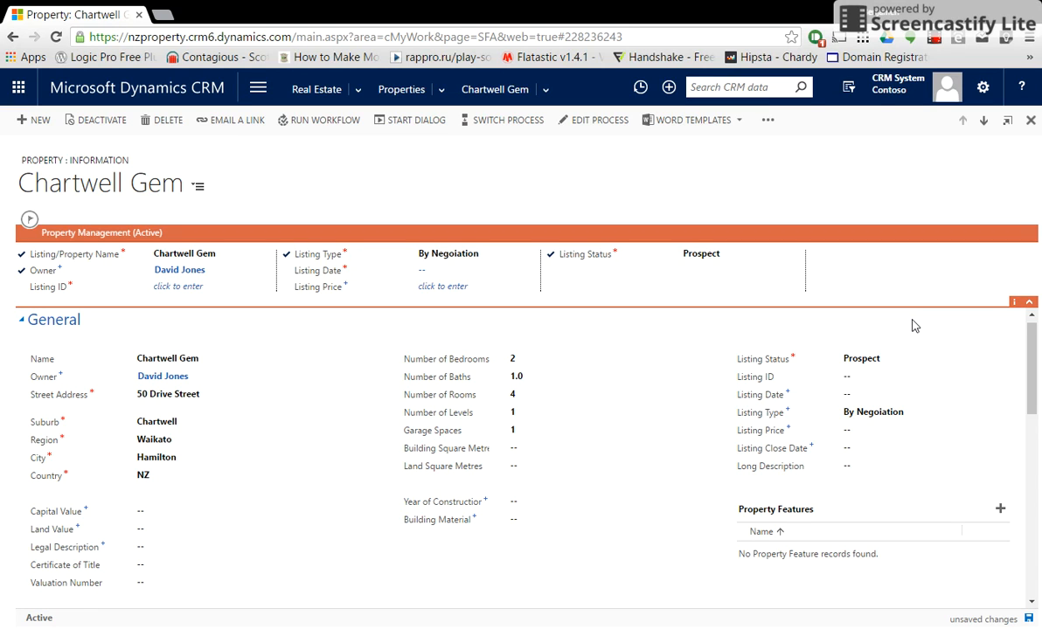
# Set capital value 350,000 and land value 150,000.
pyautogui.click(142, 510)
pyautogui.write('2')
pyautogui.press('BackSpace')
pyautogui.write('350,000')
pyautogui.click(163, 530)
pyautogui.write('150000')
# Enter legal description 'Lot 565 DPS 6767' and change listing type to Auction.
pyautogui.click(171, 550)
pyautogui.write('Lot 5')
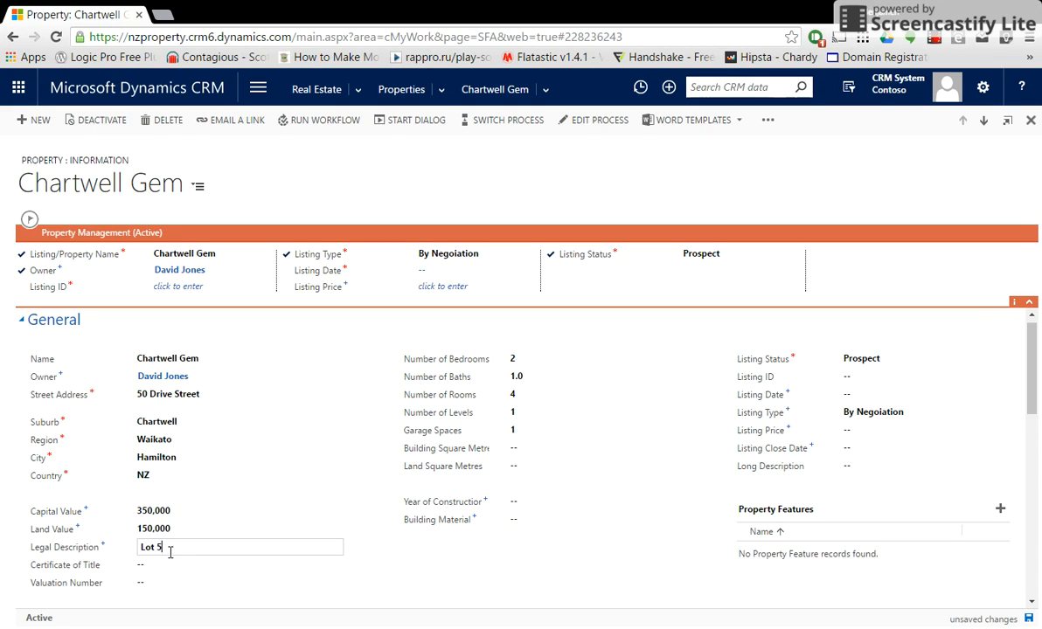
pyautogui.write('65 DPS 6767')
pyautogui.click(423, 600)
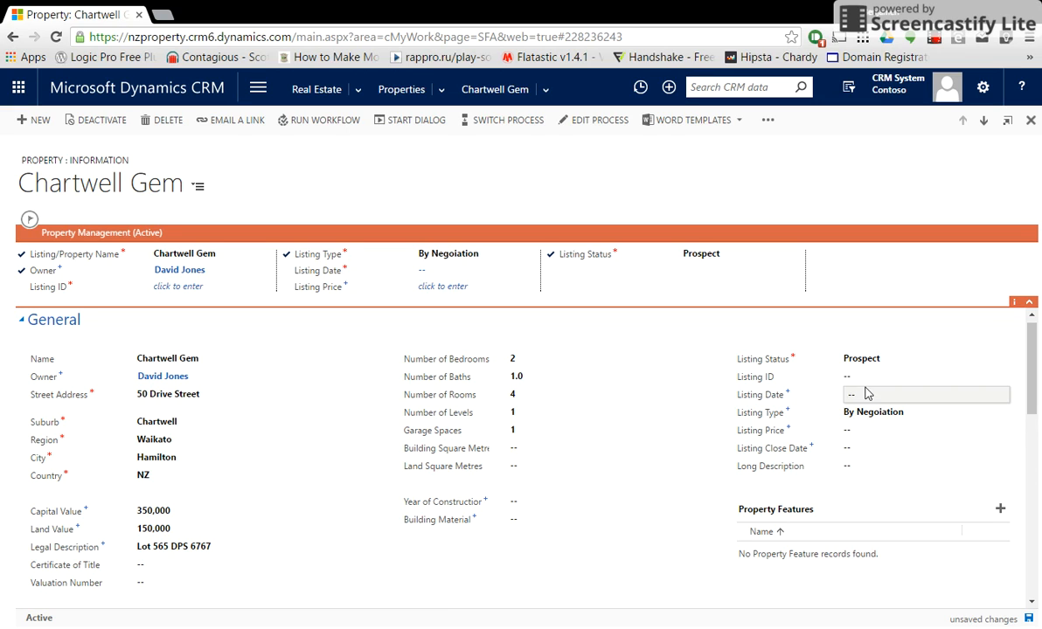
pyautogui.click(907, 416)
pyautogui.click(861, 425)
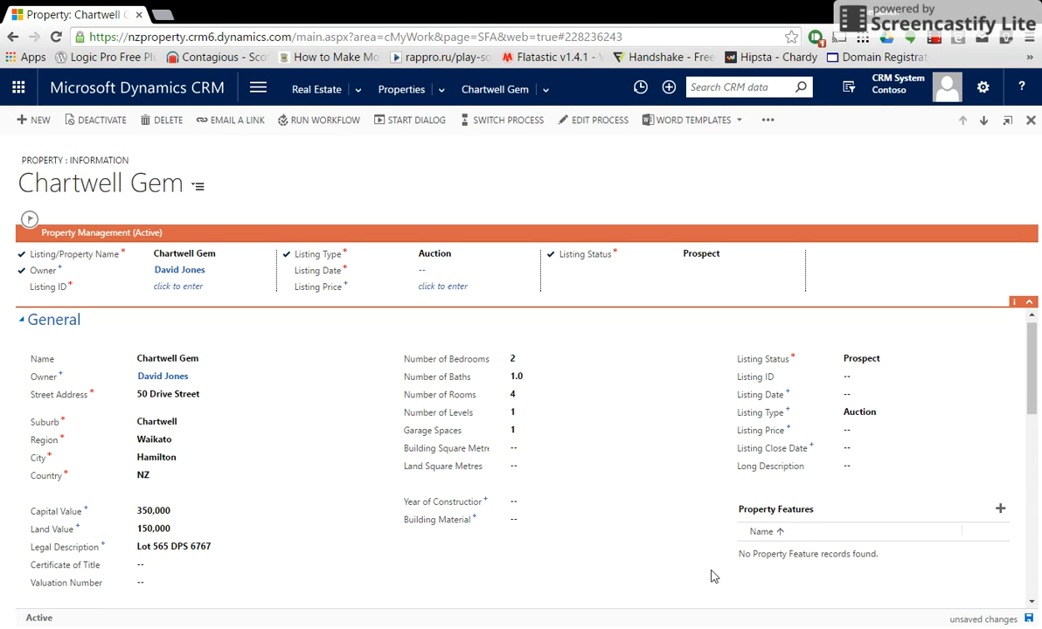
# Set the listing date to May 3, 2016 (5/3/2016 8:00 AM).
pyautogui.scroll(-3, 711, 576)
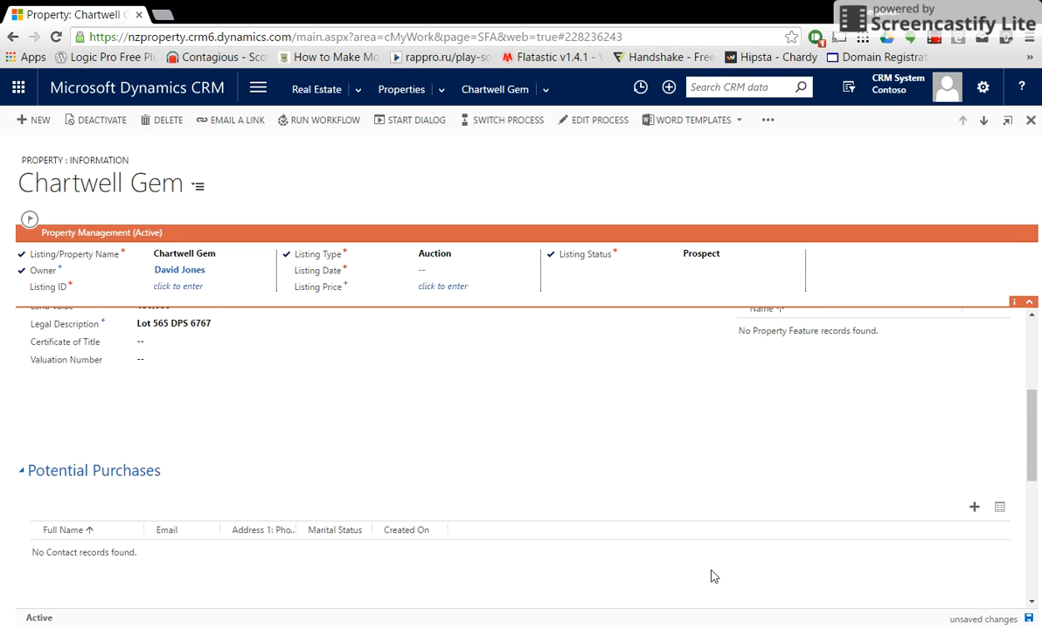
pyautogui.scroll(2, 711, 576)
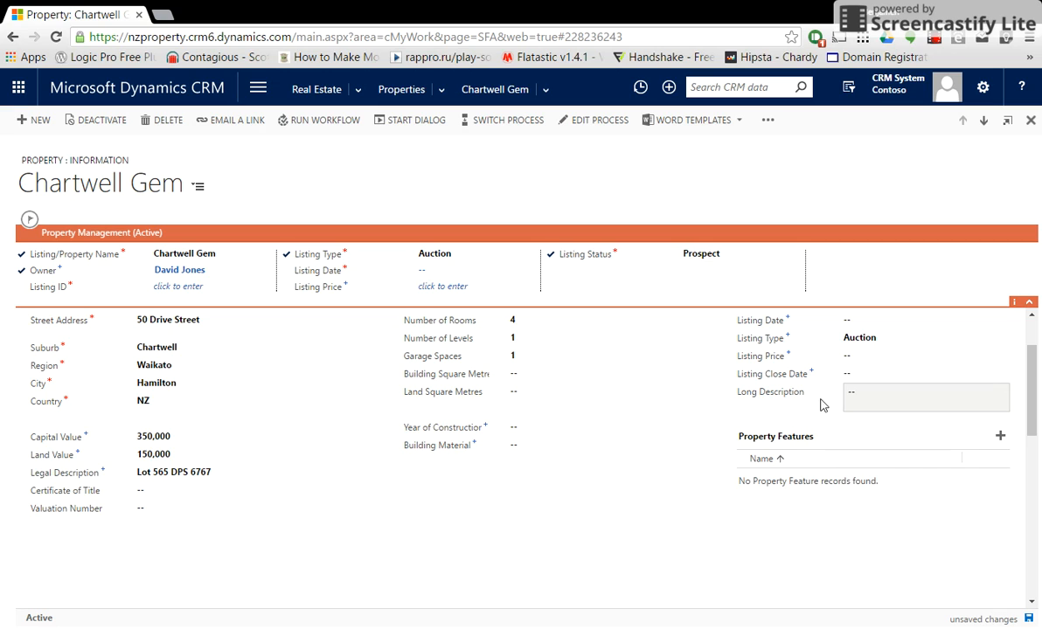
pyautogui.scroll(1, 848, 428)
pyautogui.click(853, 397)
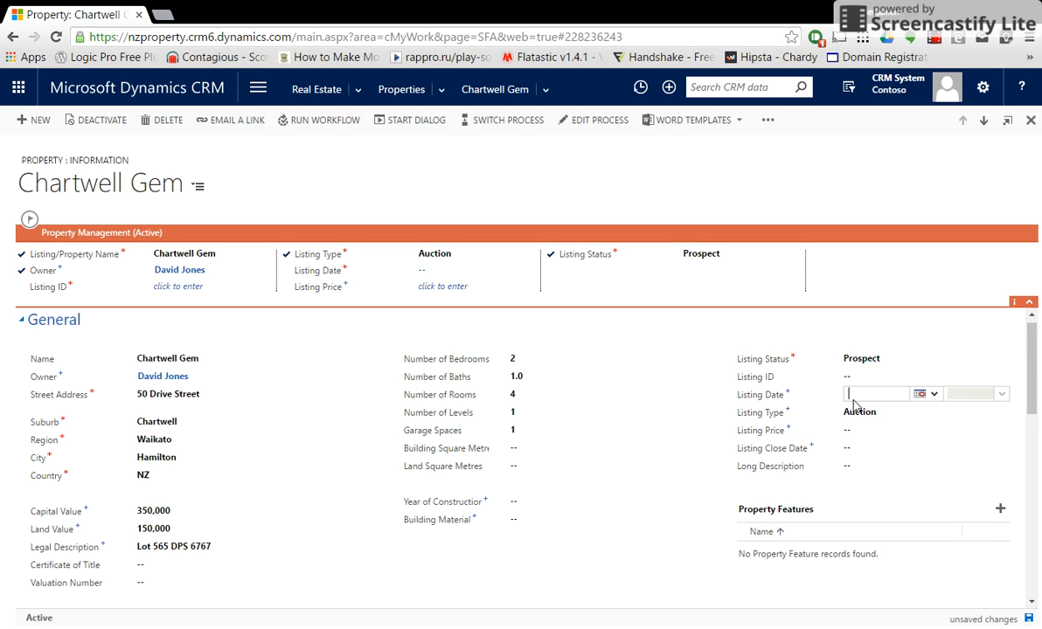
pyautogui.click(920, 394)
pyautogui.click(949, 436)
# Enter listing ID ABCDE123 and listing price 375,000.
pyautogui.click(867, 377)
pyautogui.write('ABCDE123')
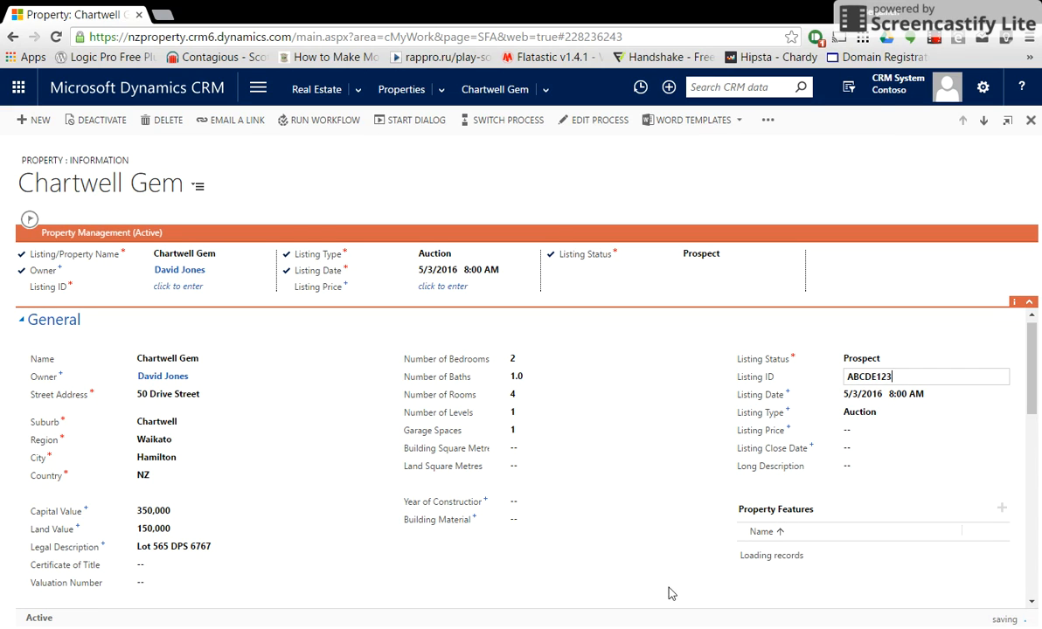
pyautogui.click(862, 433)
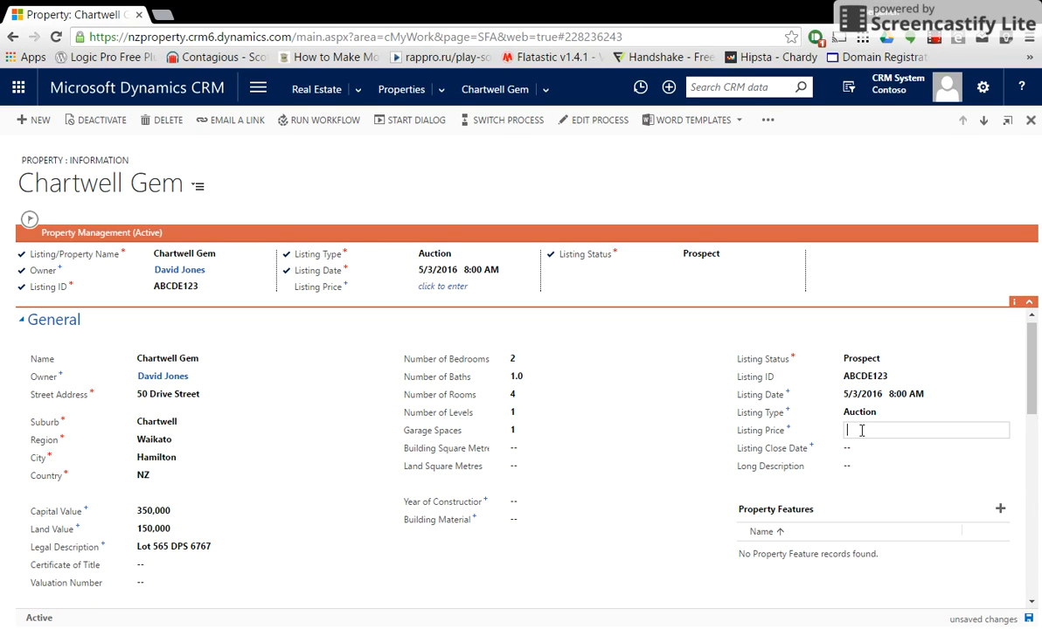
pyautogui.write('375000')
pyautogui.click(648, 593)
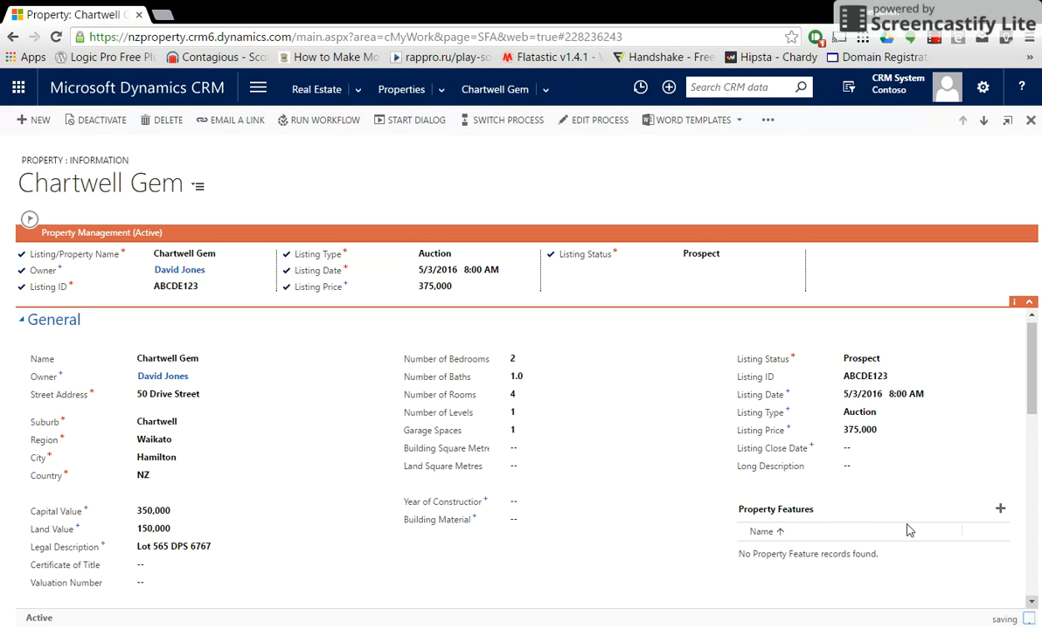
pyautogui.click(855, 463)
# Write the long description 'Chartwell Gem is a wonderful first home buy' and save.
pyautogui.write('Chartwell Gem is a')
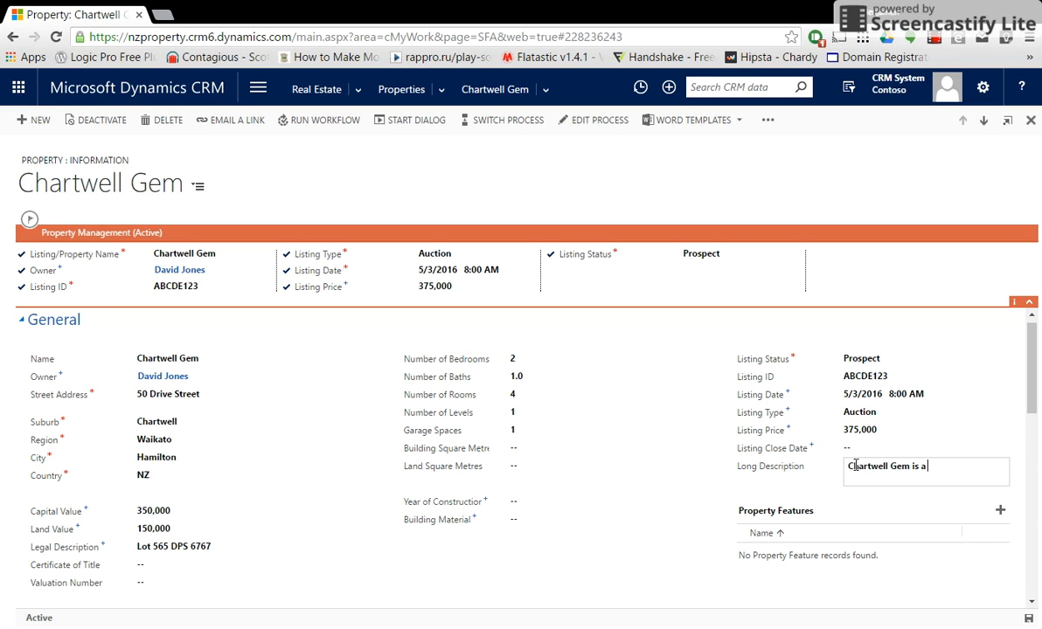
pyautogui.write(' we')
pyautogui.press('BackSpace')
pyautogui.write('onderful first home buy')
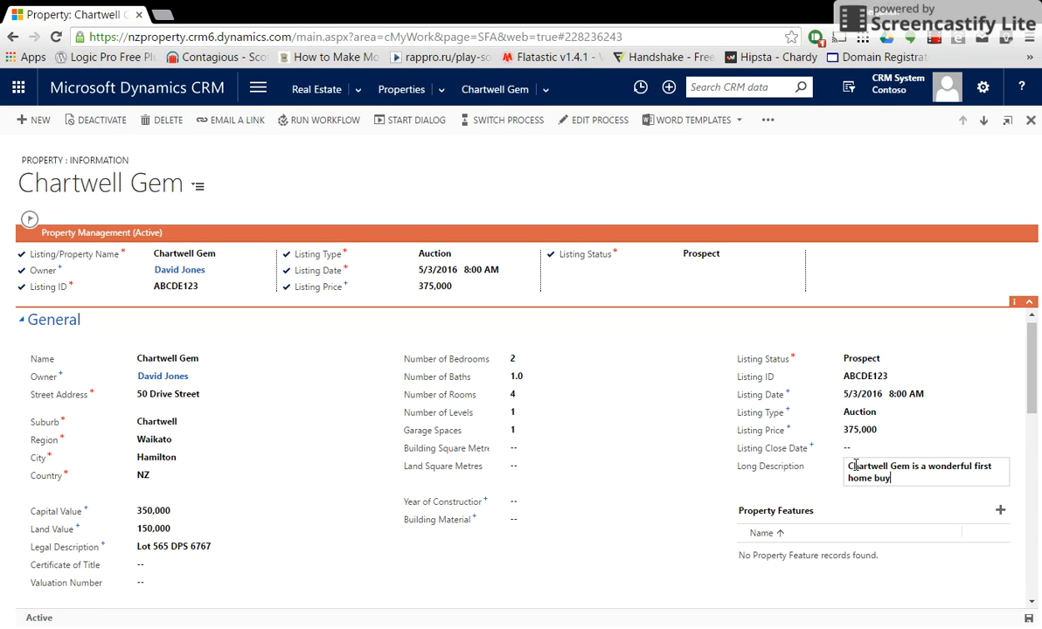
pyautogui.click(689, 591)
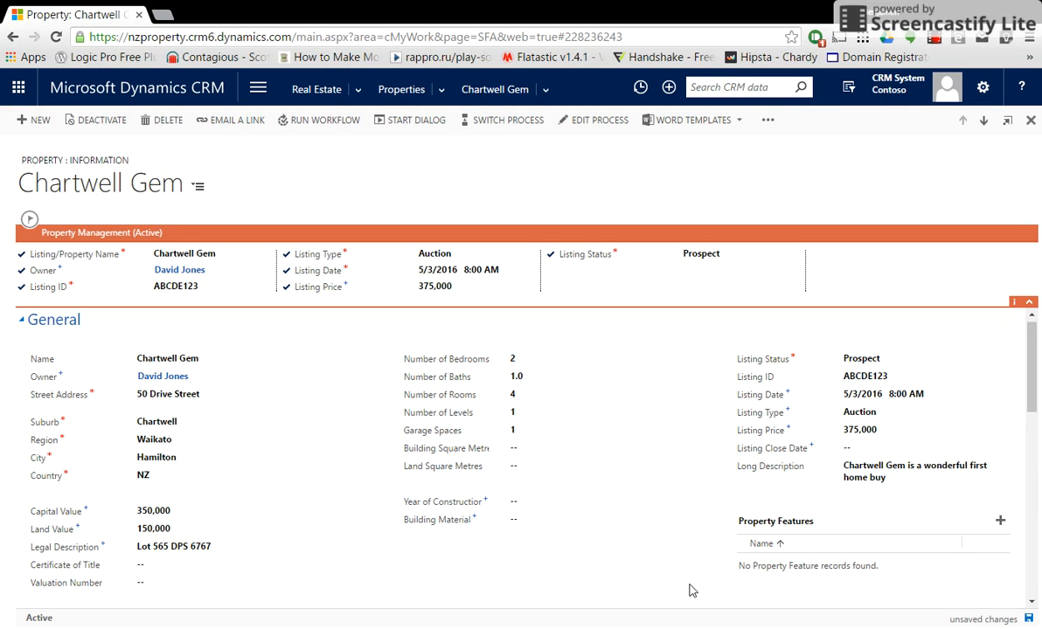
pyautogui.click(1003, 620)
# Change the listing status to Listed and save the property.
pyautogui.click(714, 257)
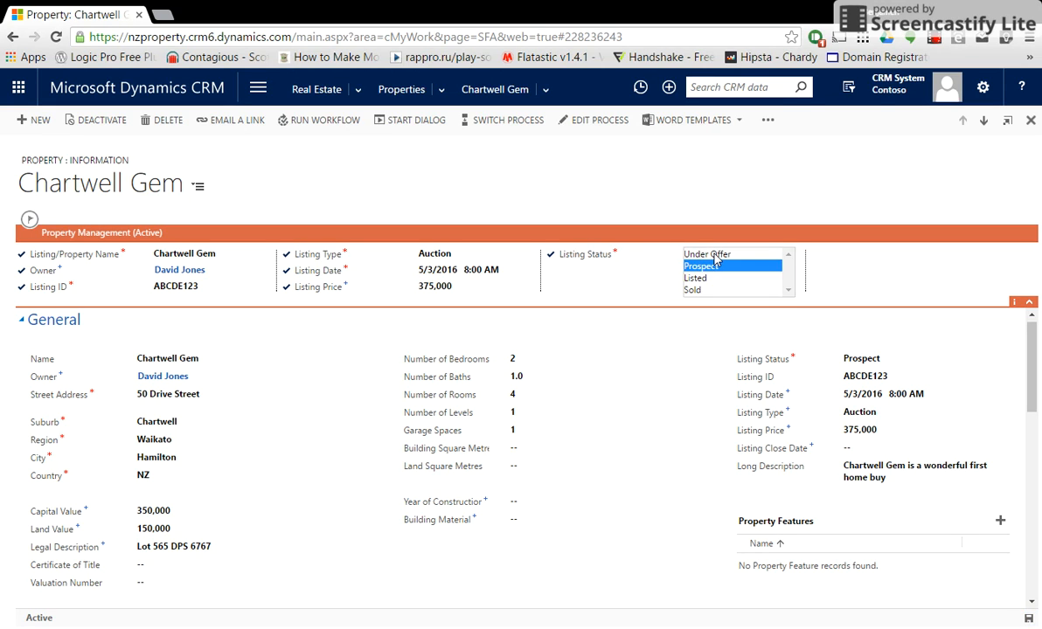
pyautogui.click(695, 278)
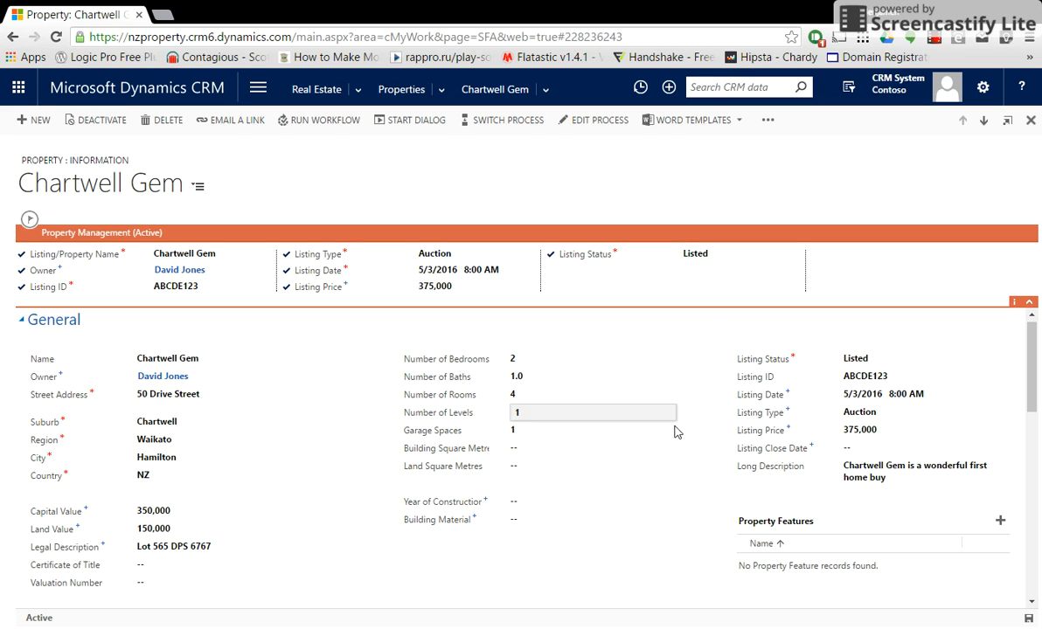
pyautogui.click(1029, 618)
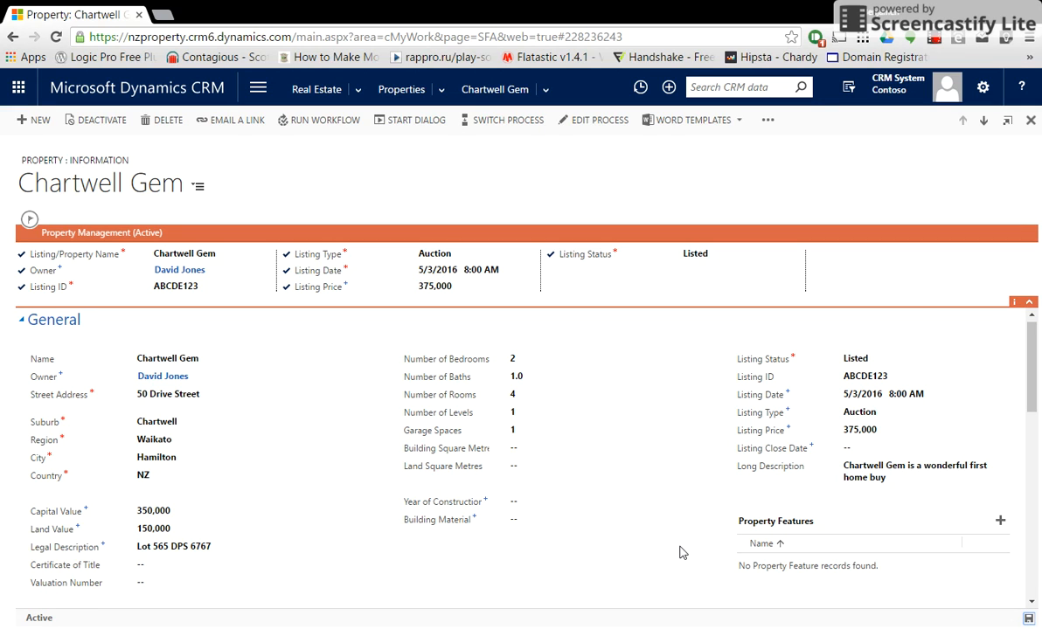
# Look up the purchaser contact by name and add them under Potential Purchases.
pyautogui.scroll(-5, 682, 553)
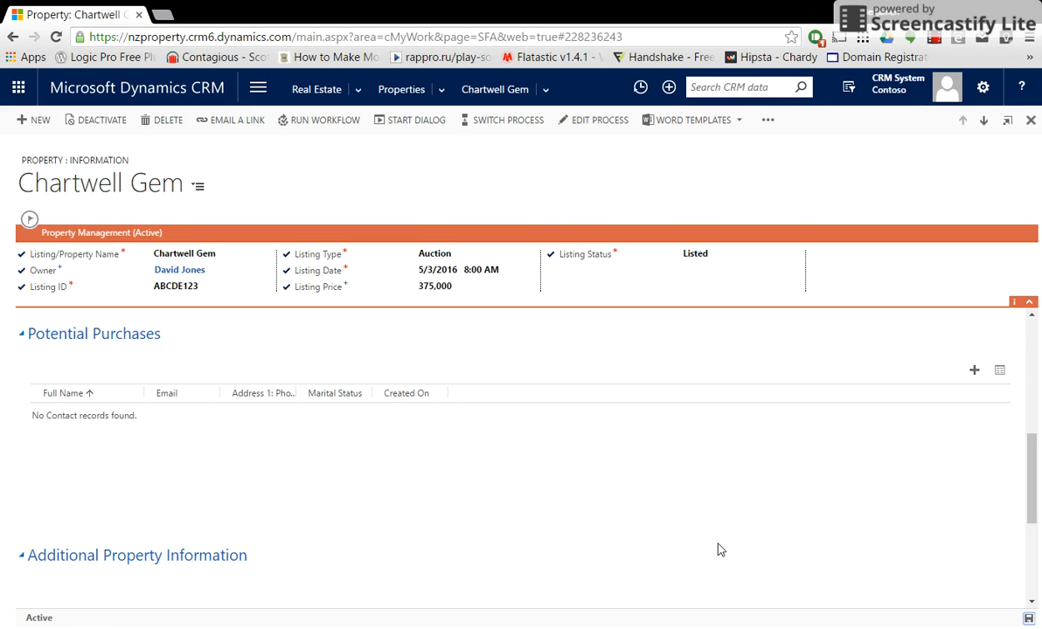
pyautogui.click(972, 373)
pyautogui.click(992, 414)
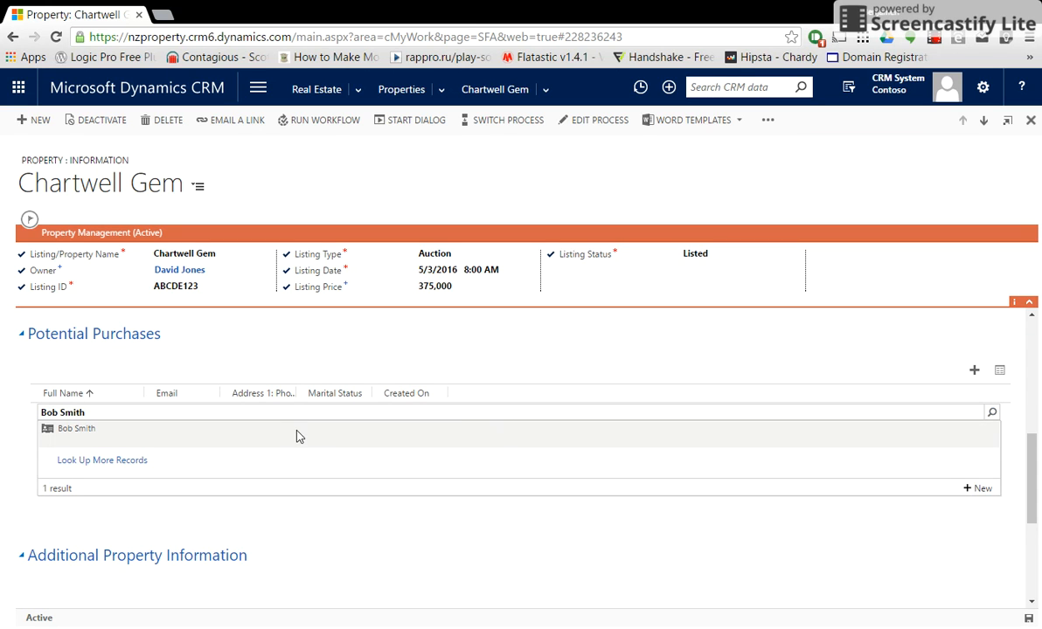
pyautogui.click(297, 436)
pyautogui.scroll(5, 428, 573)
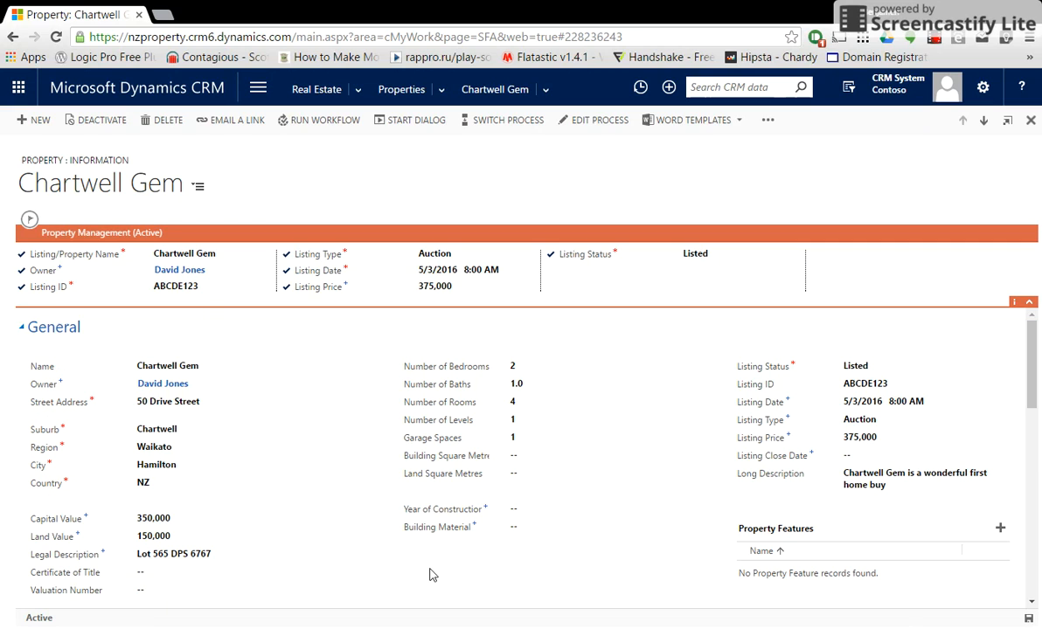
pyautogui.scroll(-3, 988, 564)
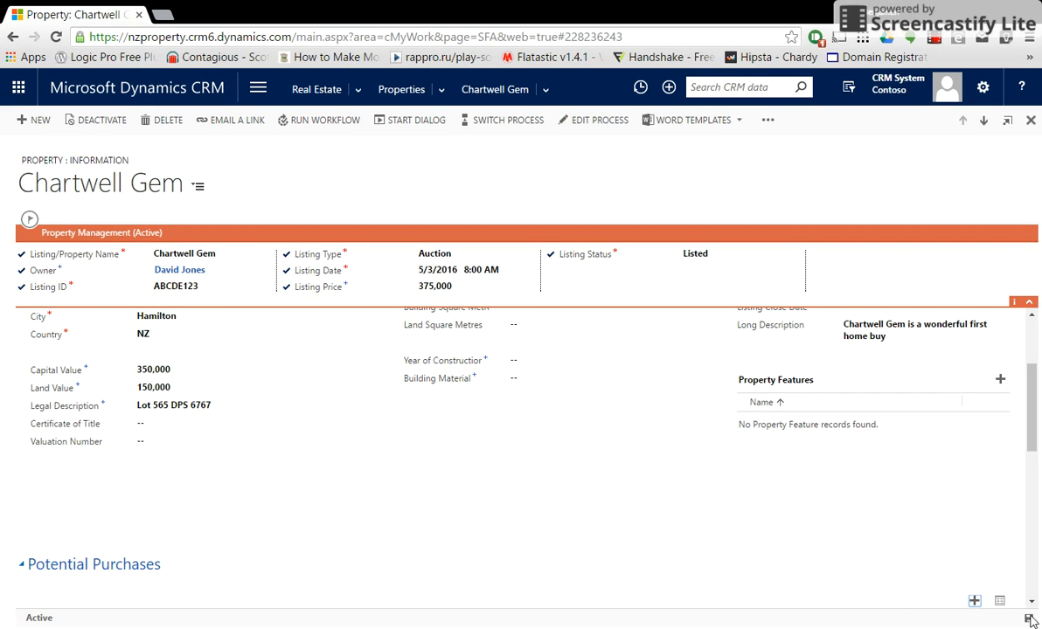
pyautogui.scroll(3, 510, 495)
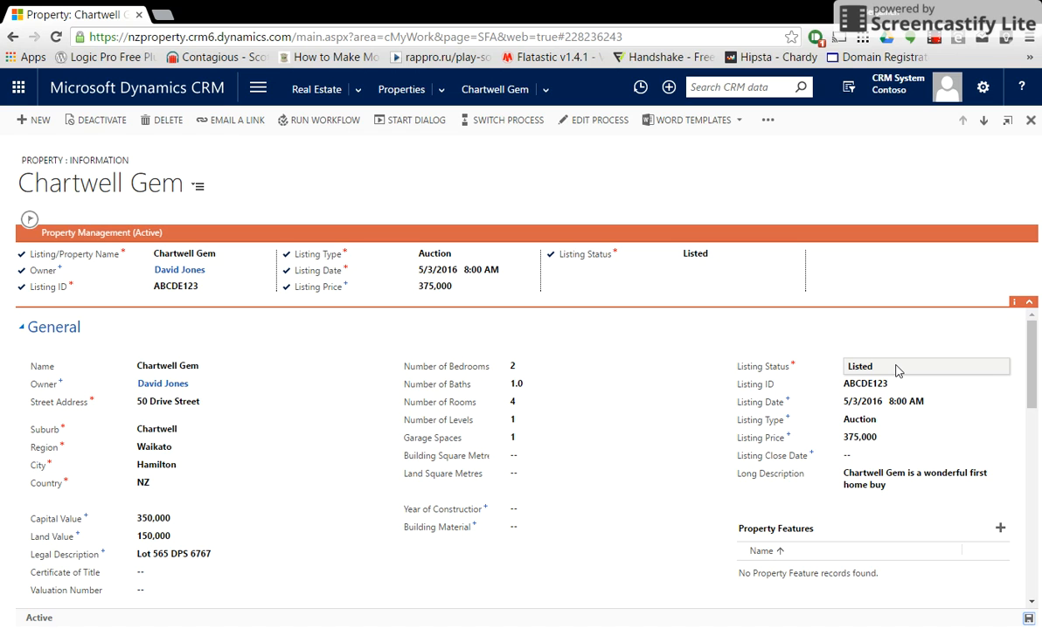
pyautogui.scroll(-5, 654, 530)
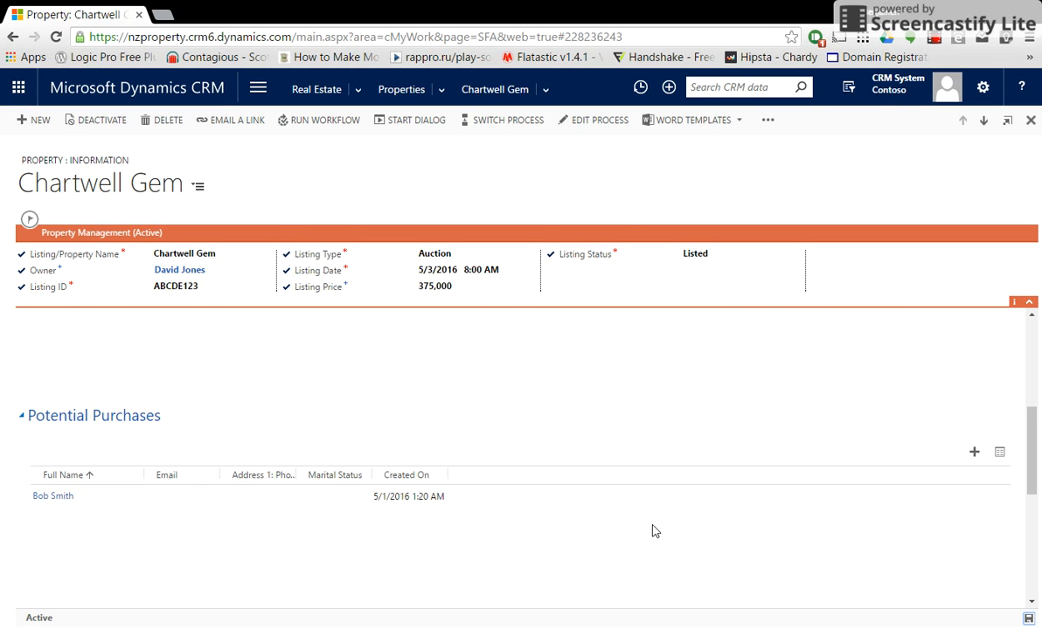
pyautogui.scroll(5, 271, 544)
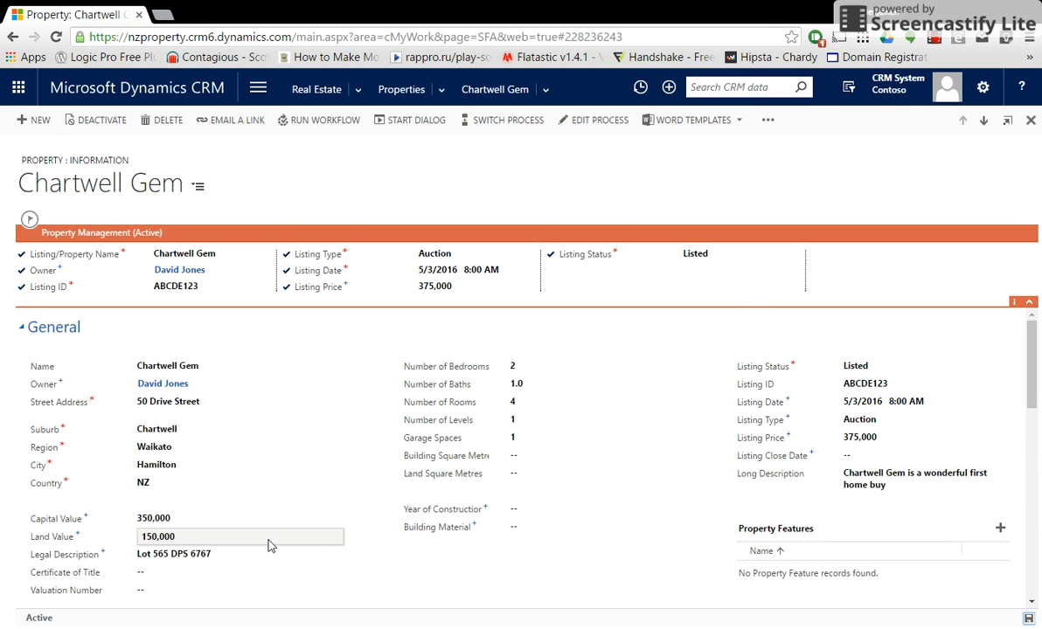
# Set Chartwell Gem's listing status to Under Offer and create a new offer from the next stage.
pyautogui.click(704, 256)
pyautogui.click(705, 255)
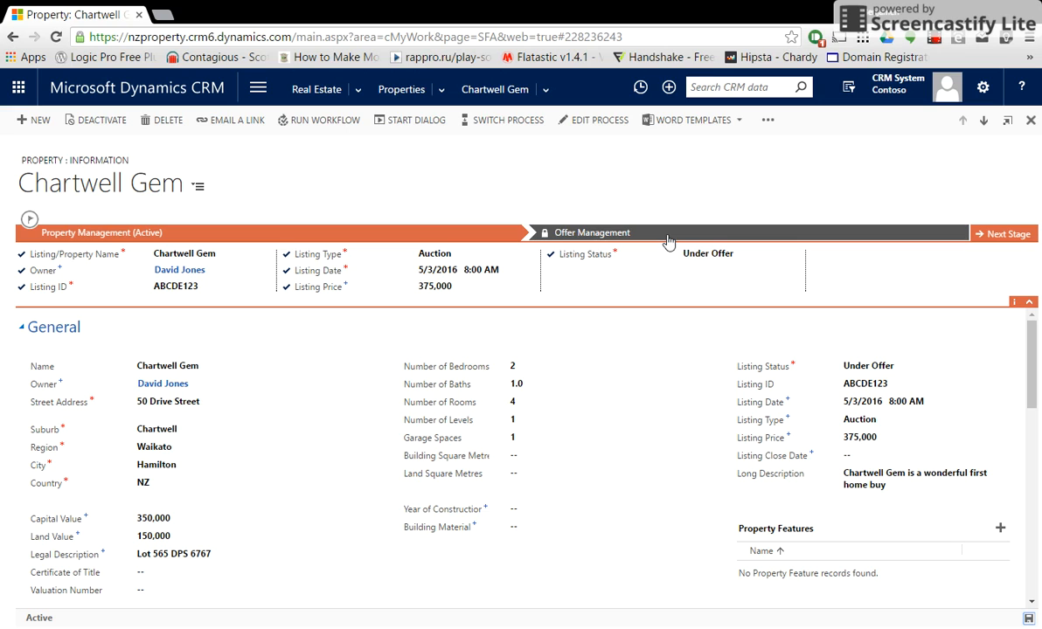
pyautogui.click(1000, 234)
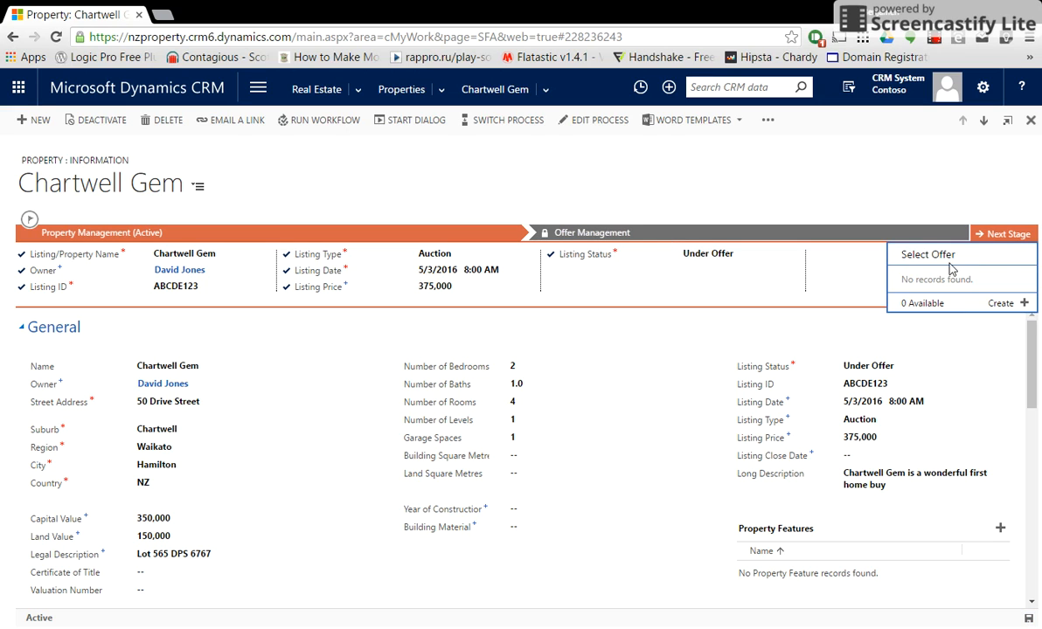
pyautogui.click(997, 303)
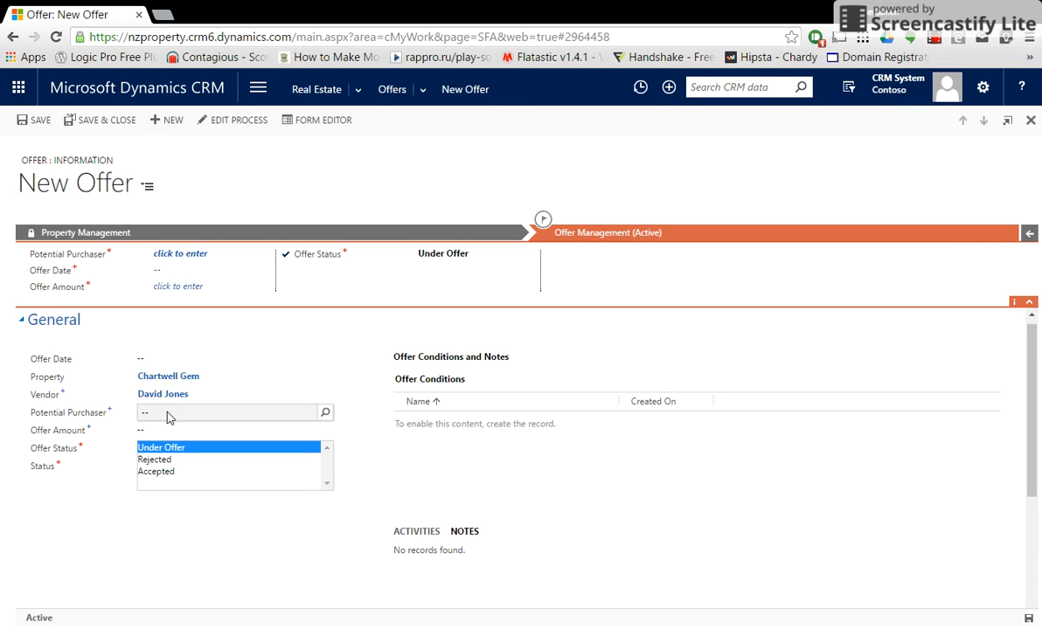
# Choose the purchaser contact, date the offer May 4, 2016, enter $400,000.00 and save.
pyautogui.click(257, 254)
pyautogui.click(226, 307)
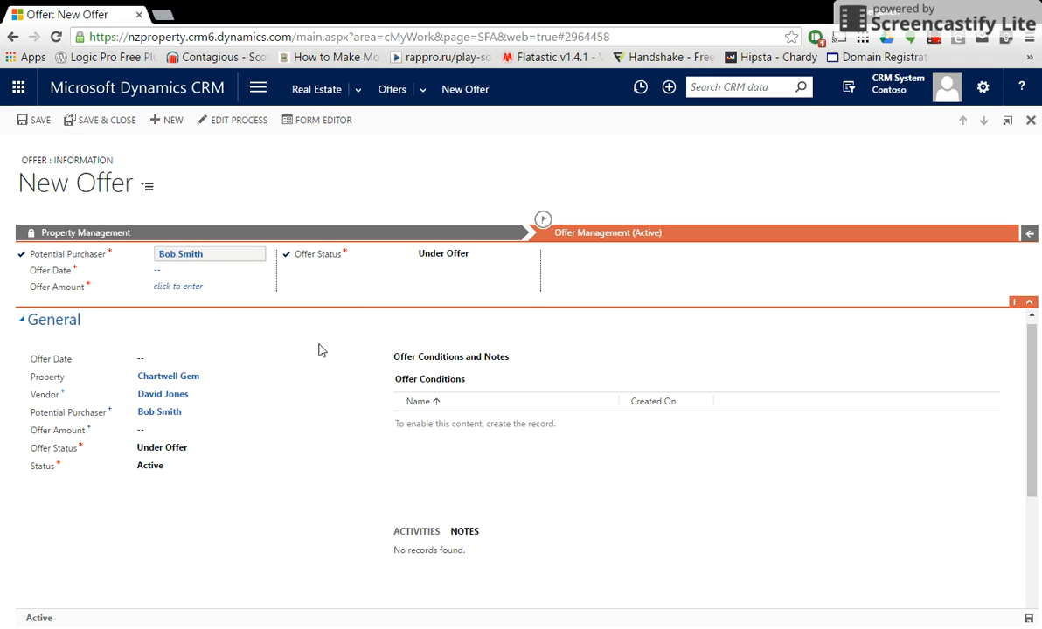
pyautogui.click(175, 270)
pyautogui.click(214, 272)
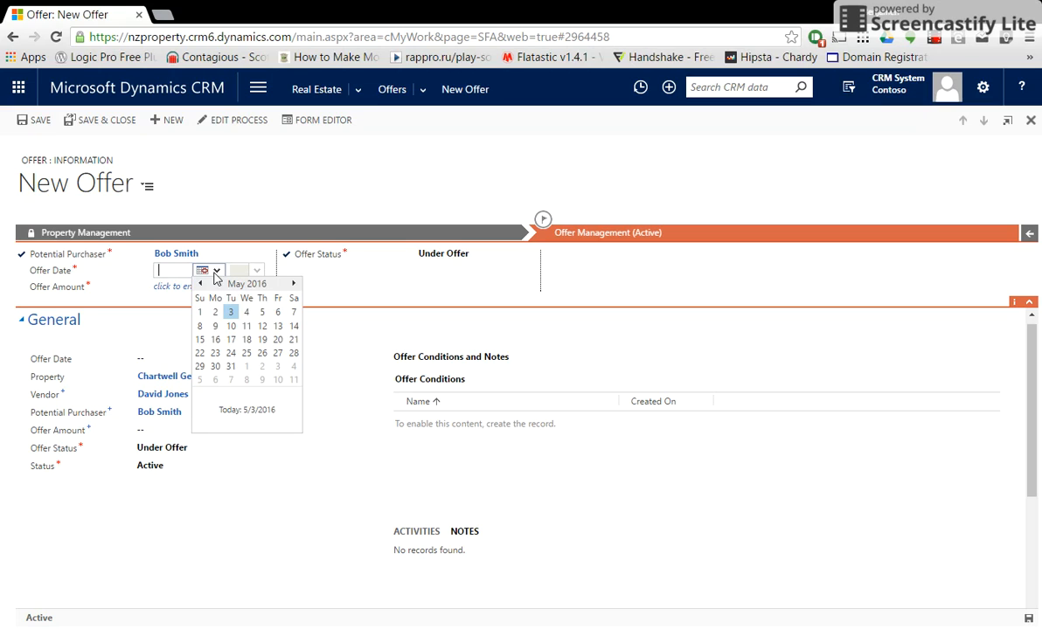
pyautogui.click(246, 312)
pyautogui.click(176, 288)
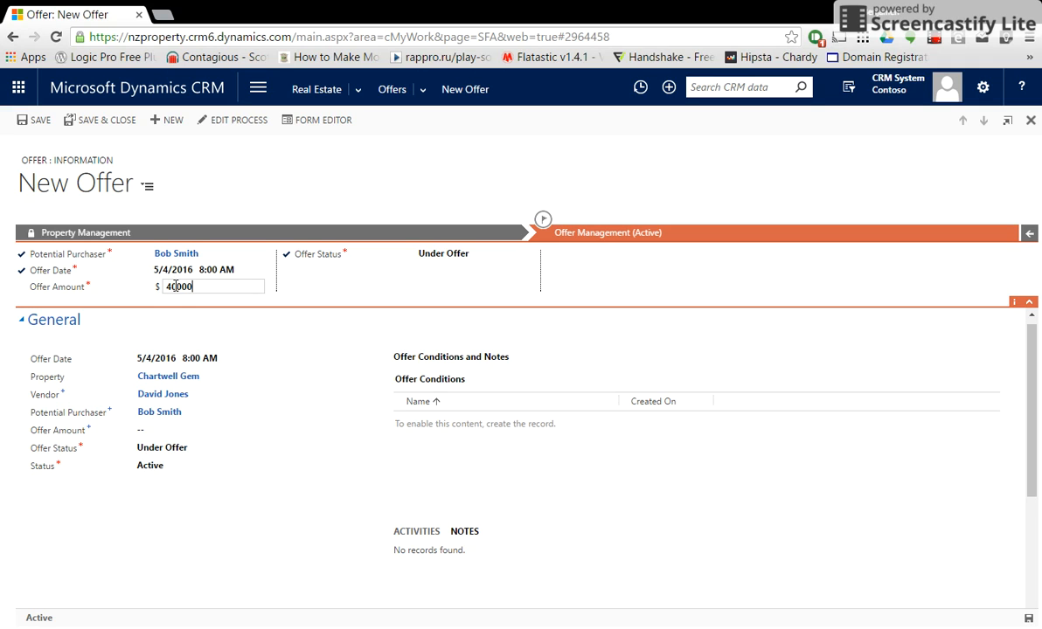
pyautogui.click(322, 525)
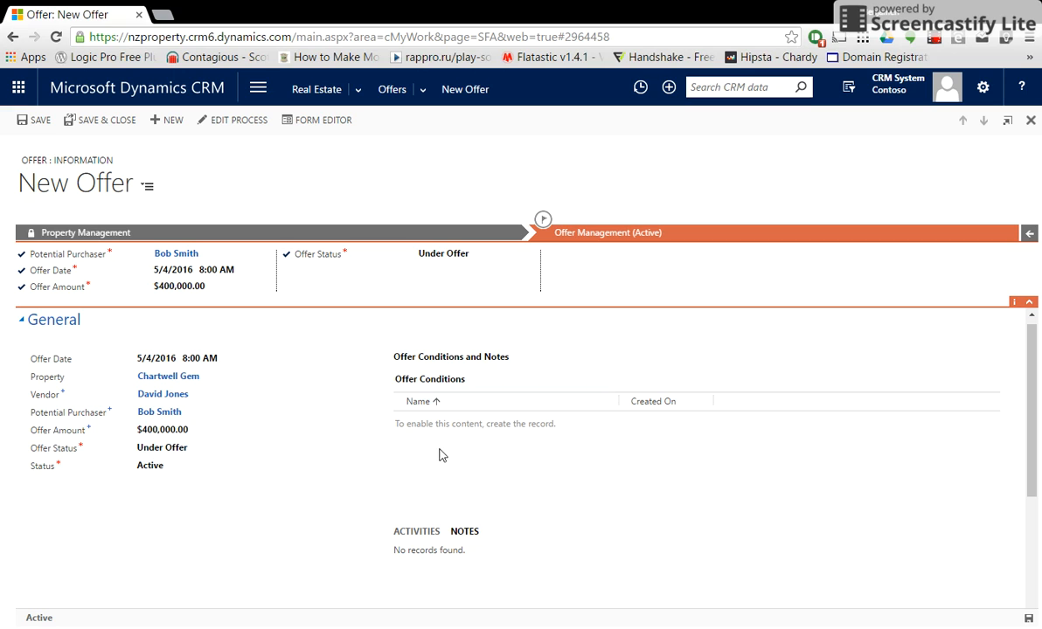
pyautogui.click(1028, 618)
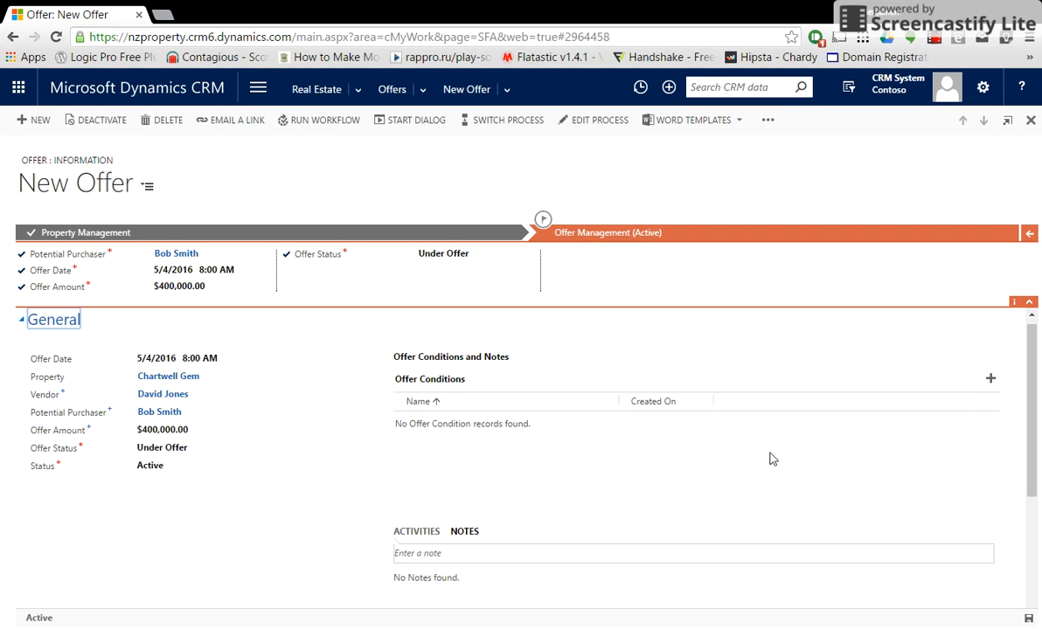
# Search offer conditions for 'LIM' and add LIM Report to the offer.
pyautogui.click(991, 381)
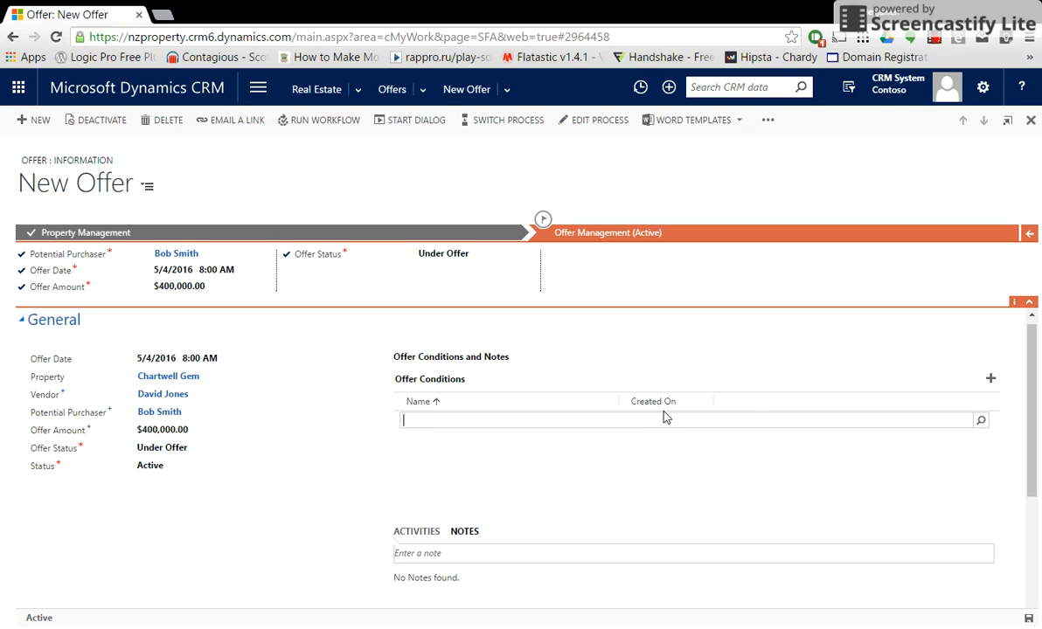
pyautogui.write('LIM')
pyautogui.click(980, 420)
pyautogui.click(475, 448)
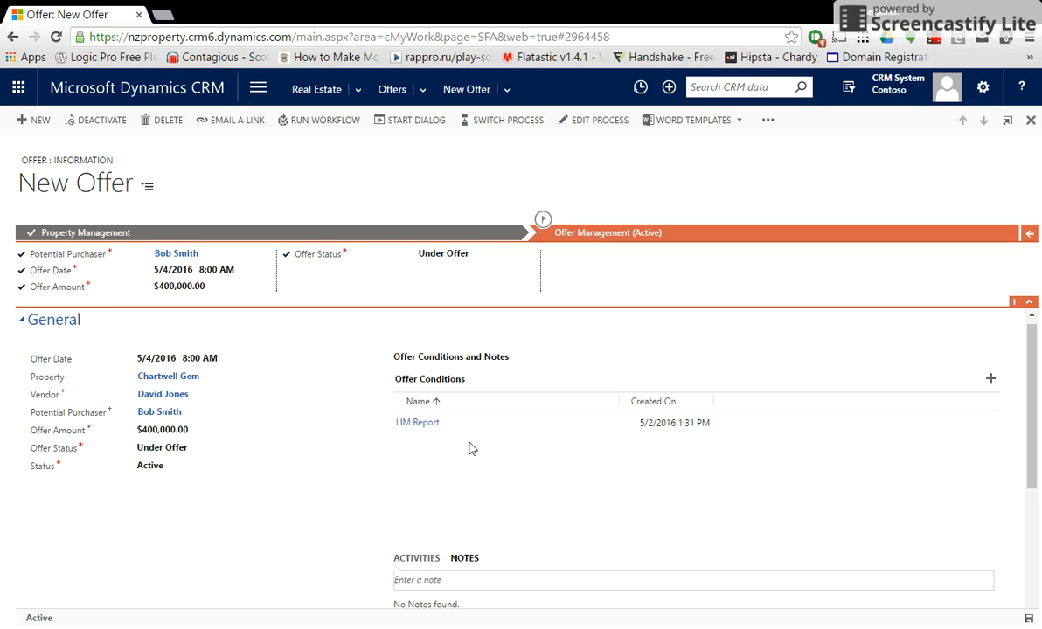
# Open the LIM Report condition, deactivate it with confirmation, and return to the offer.
pyautogui.doubleClick(485, 423)
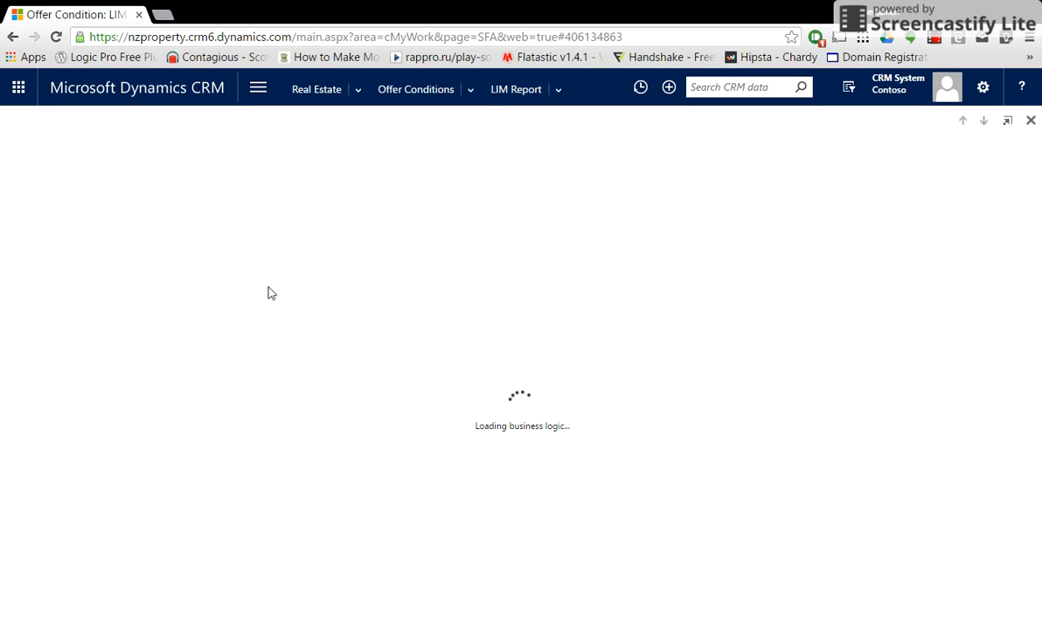
pyautogui.click(87, 120)
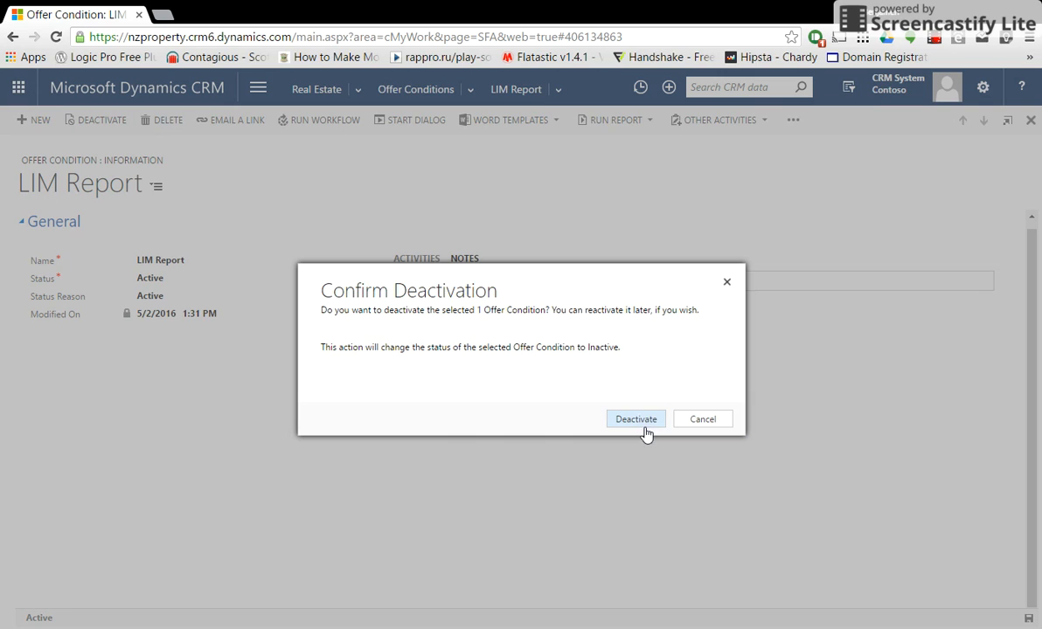
pyautogui.click(645, 427)
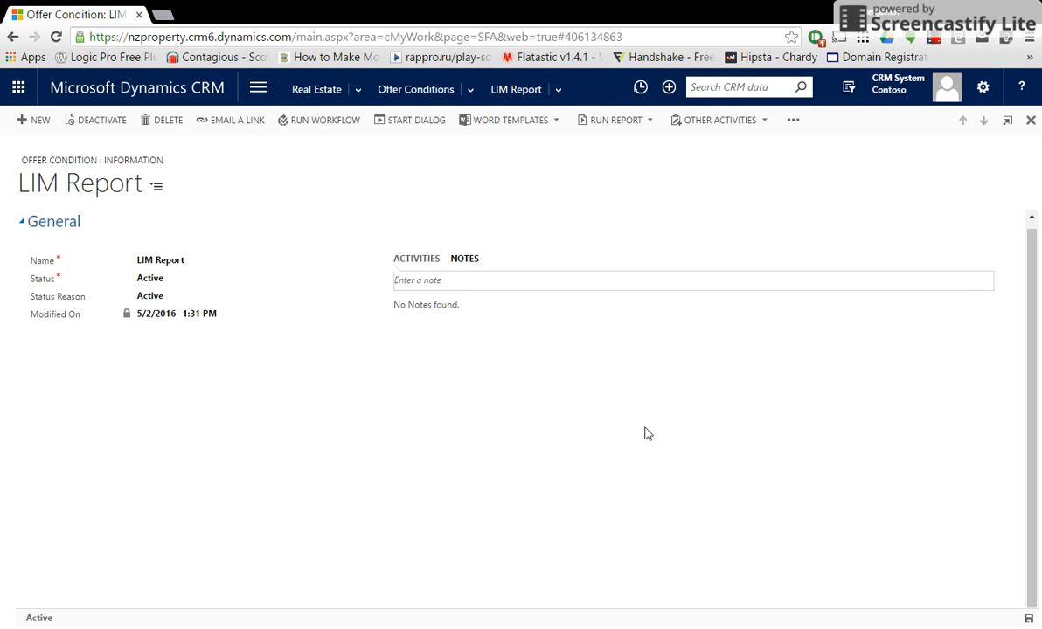
pyautogui.click(1031, 120)
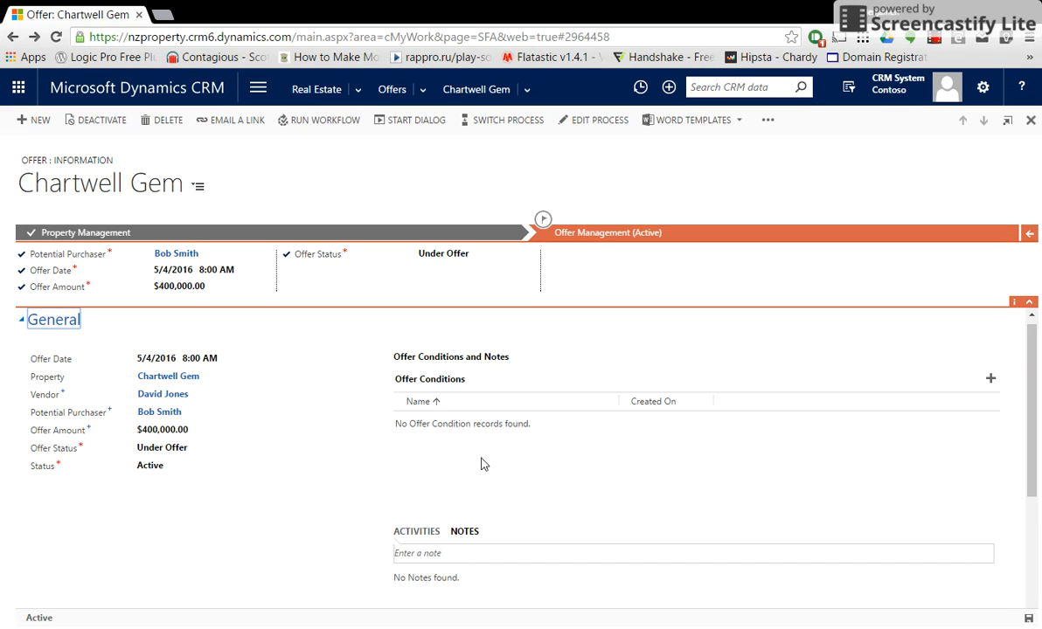
# Set Offer Status to Accepted, save the offer, and advance to the sale stage.
pyautogui.click(447, 254)
pyautogui.click(445, 280)
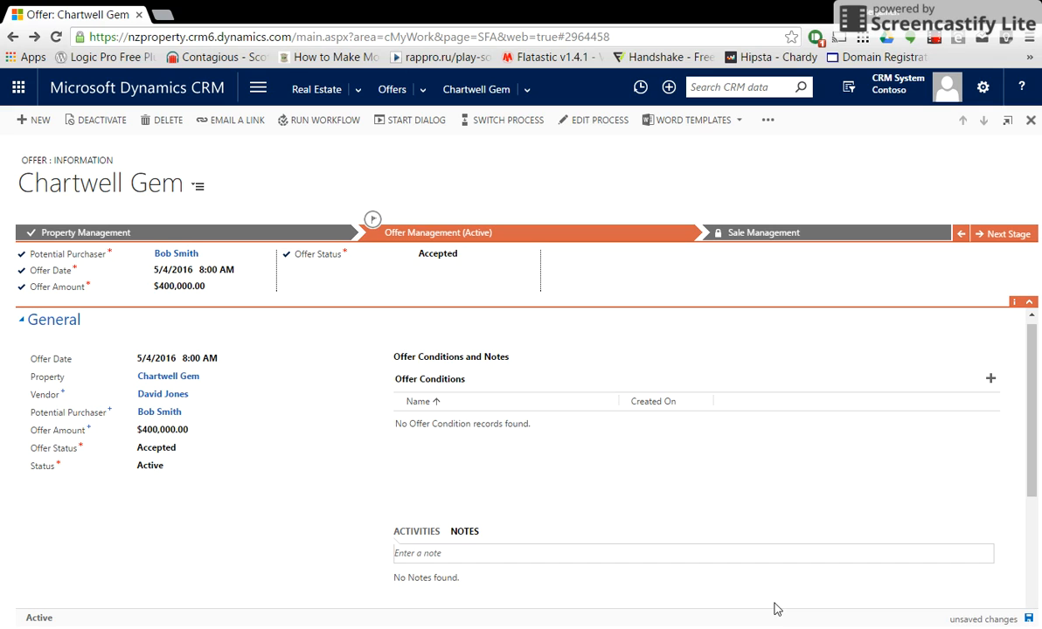
pyautogui.click(1029, 619)
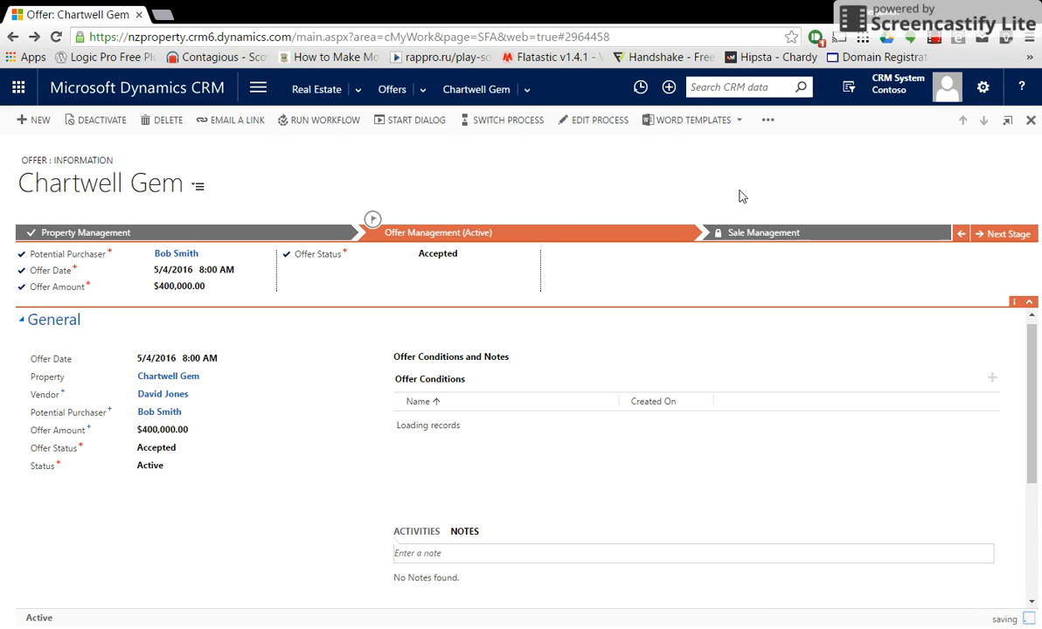
pyautogui.click(1003, 234)
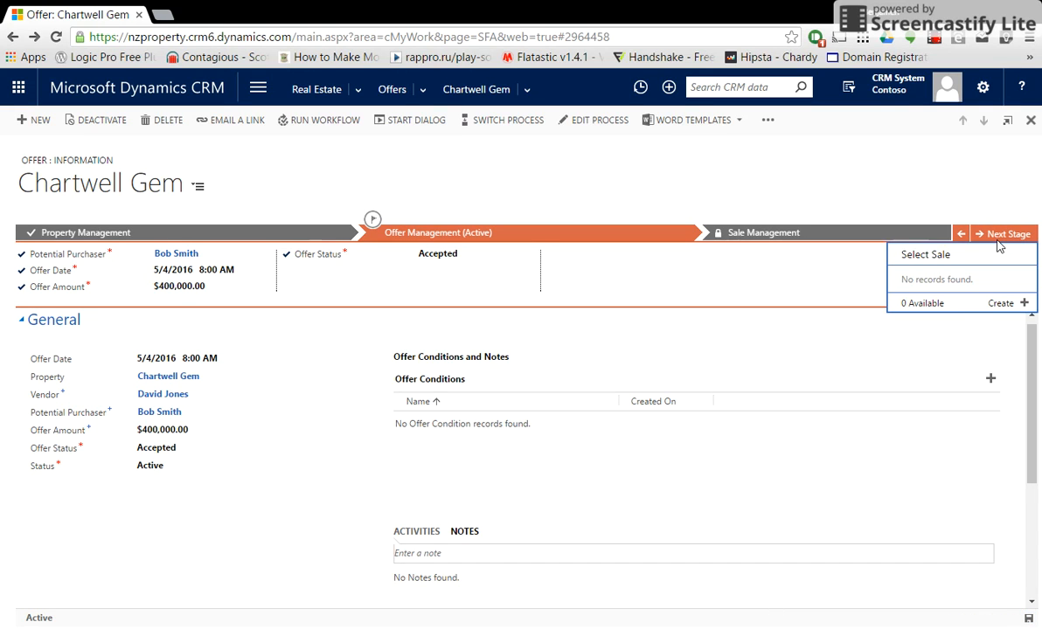
# Create the Chartwell Gem sale record and review its General section fields.
pyautogui.click(1005, 304)
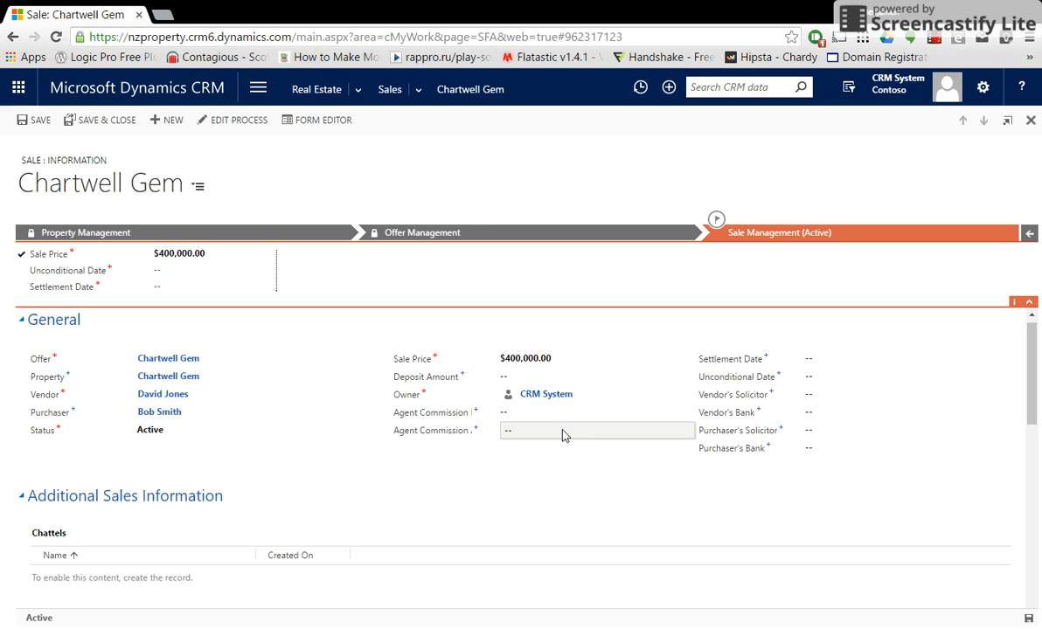
pyautogui.scroll(-1, 563, 434)
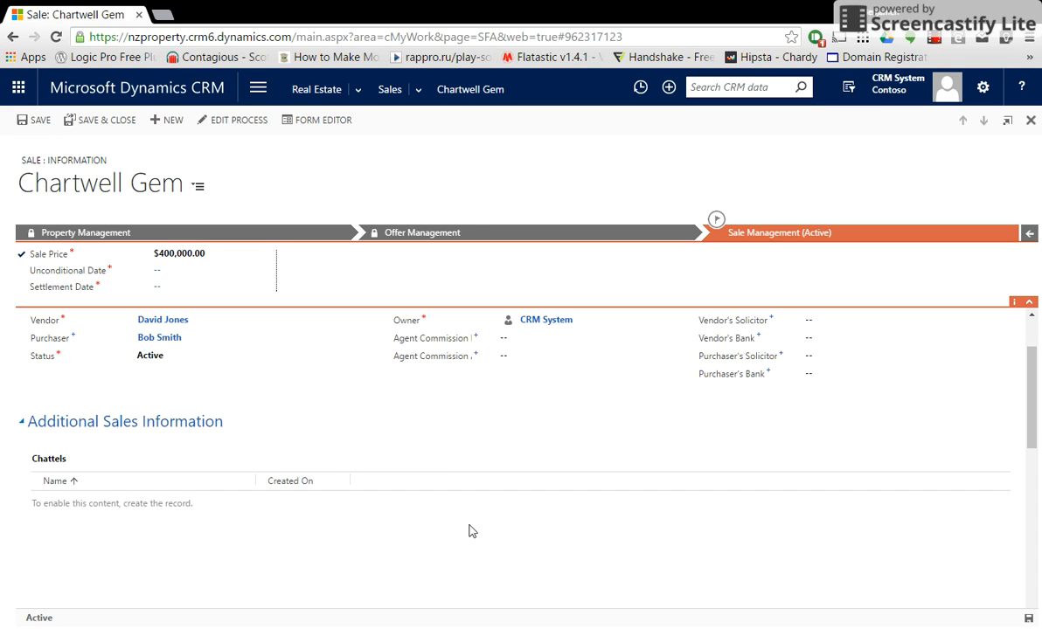
pyautogui.scroll(1, 443, 525)
# Set the Unconditional Date to 5/17/2016, correcting an initial 3 June pick.
pyautogui.click(203, 270)
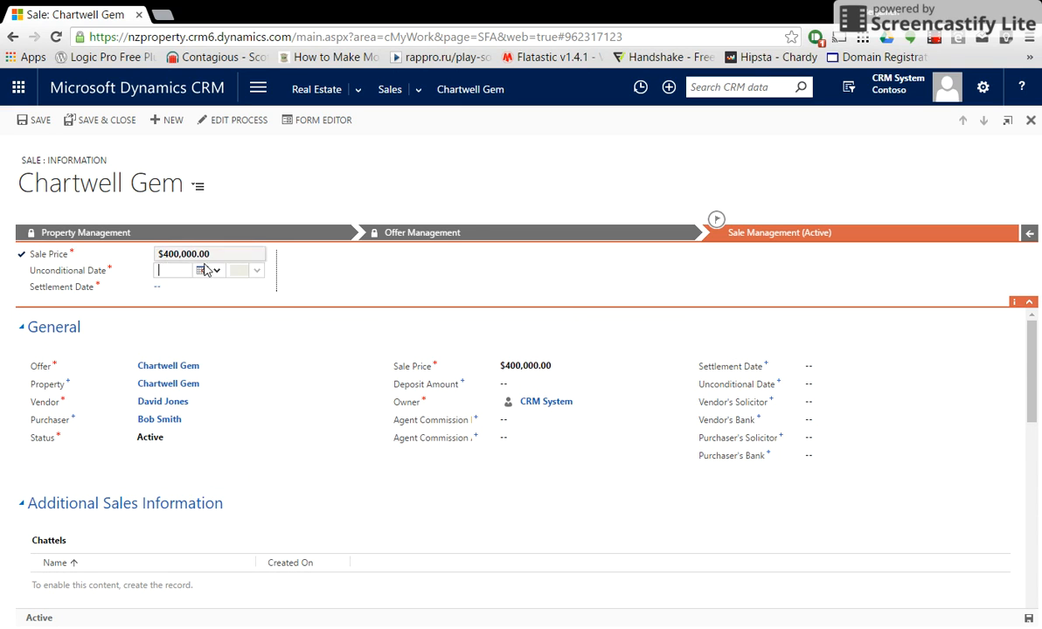
pyautogui.click(206, 269)
pyautogui.click(294, 283)
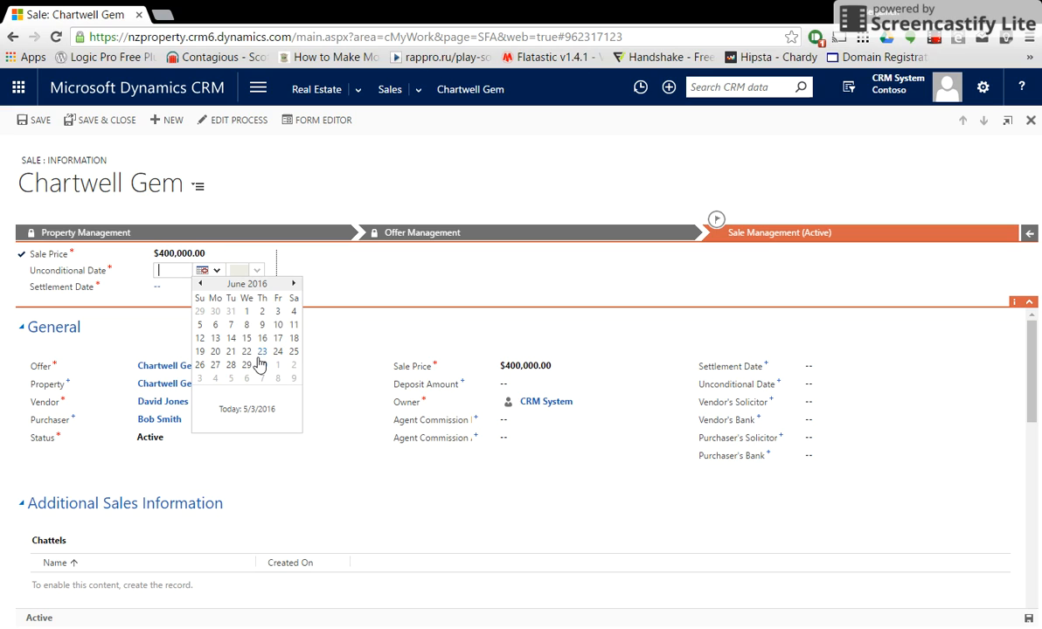
pyautogui.click(278, 312)
pyautogui.click(209, 291)
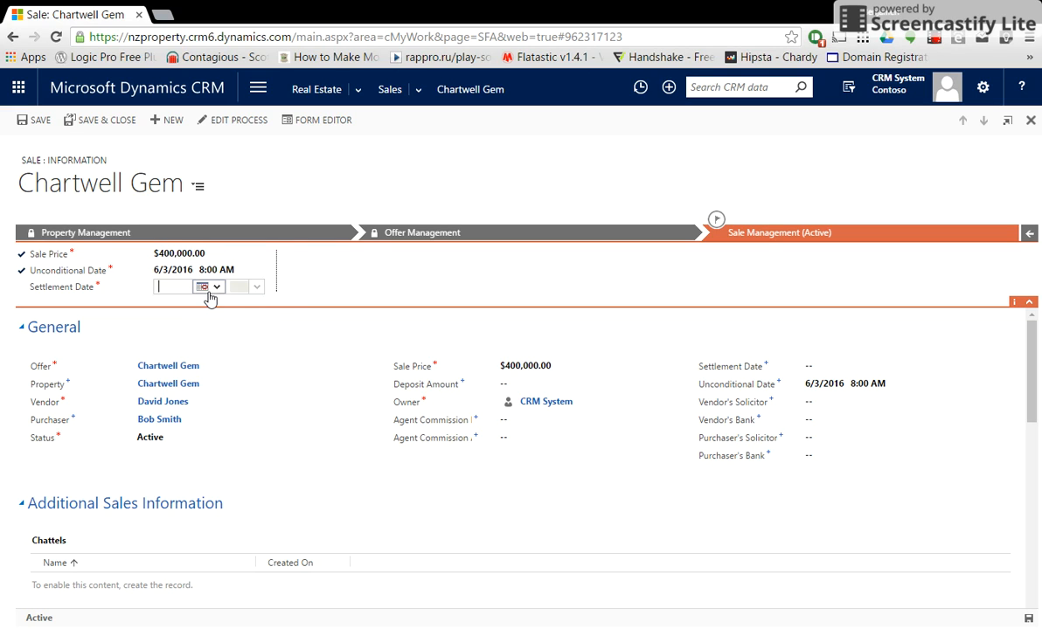
pyautogui.click(236, 271)
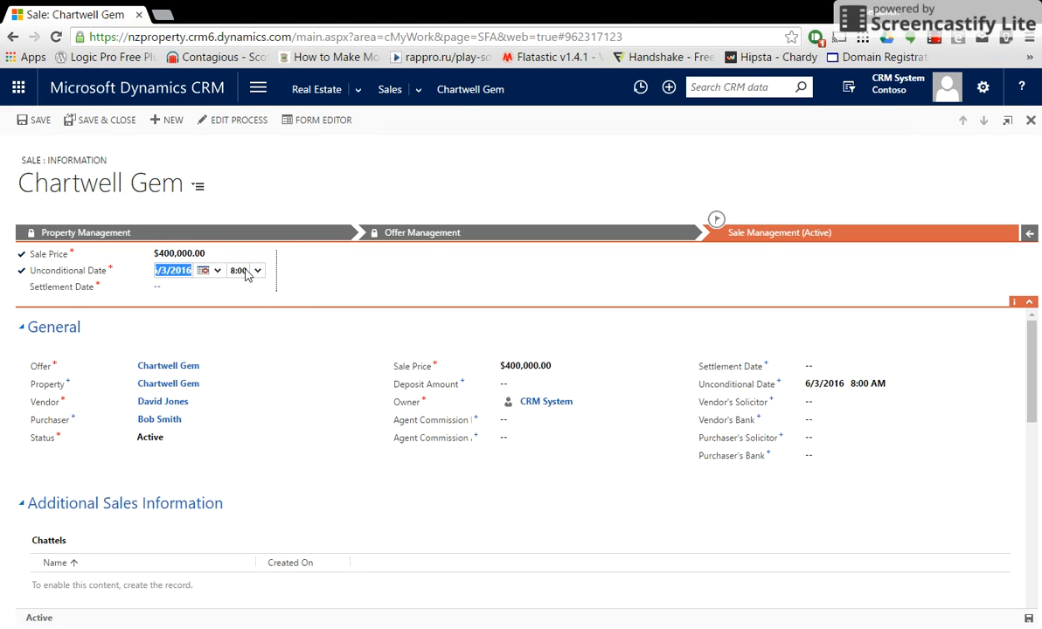
pyautogui.click(203, 270)
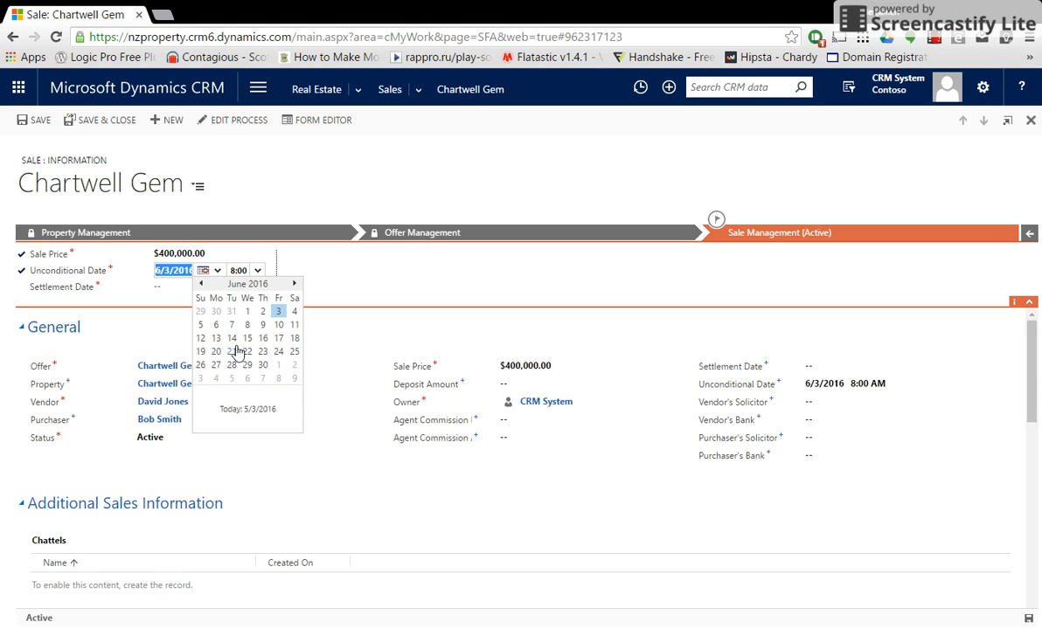
pyautogui.click(201, 283)
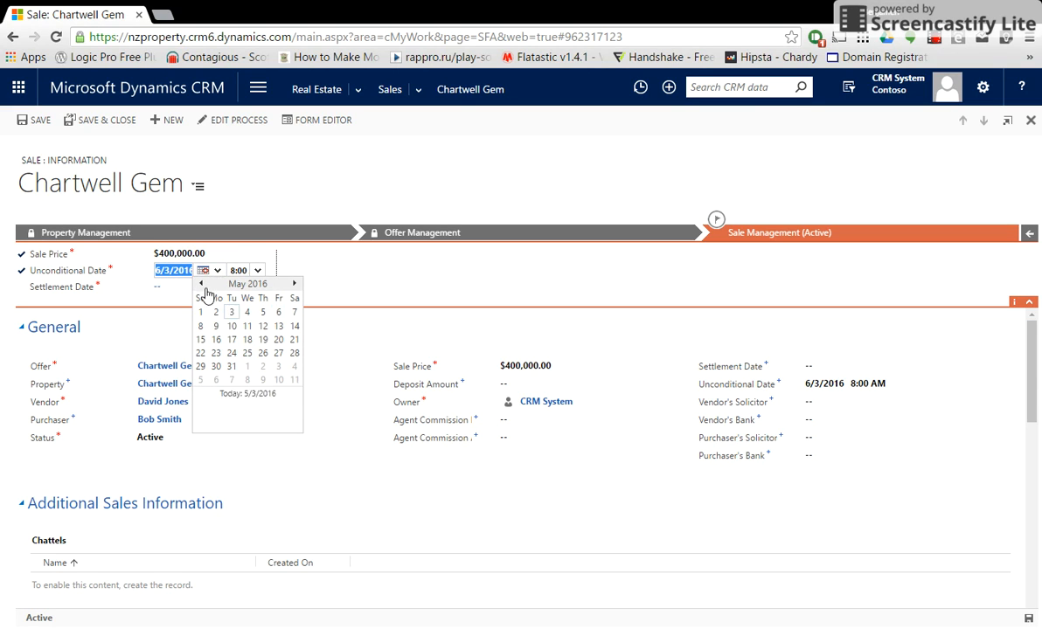
pyautogui.click(233, 341)
# Set the Settlement Date to 6/3/2016.
pyautogui.click(242, 288)
pyautogui.click(216, 287)
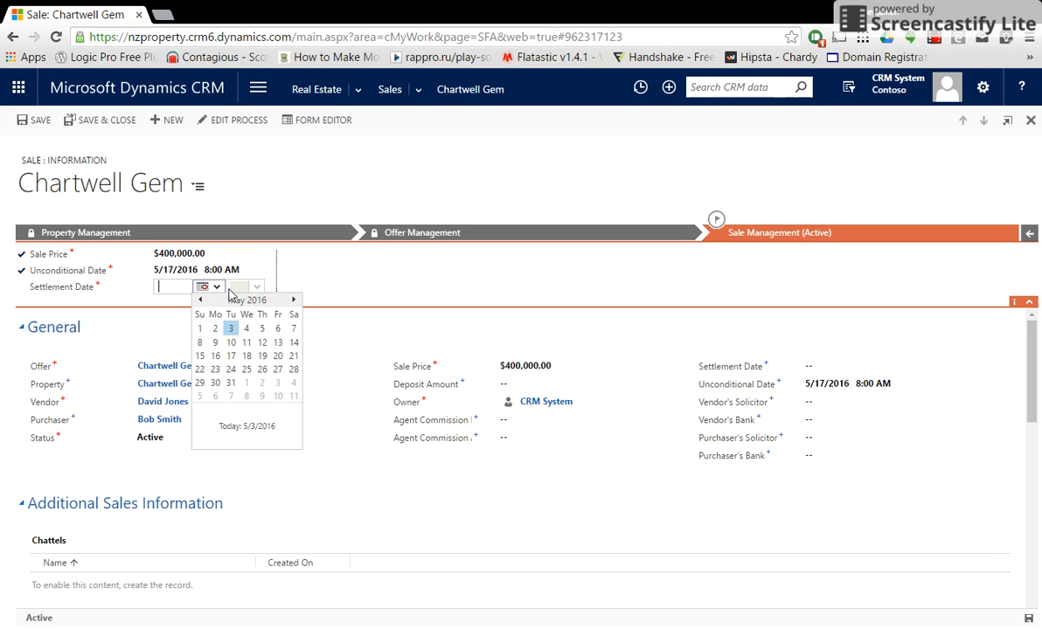
pyautogui.click(293, 300)
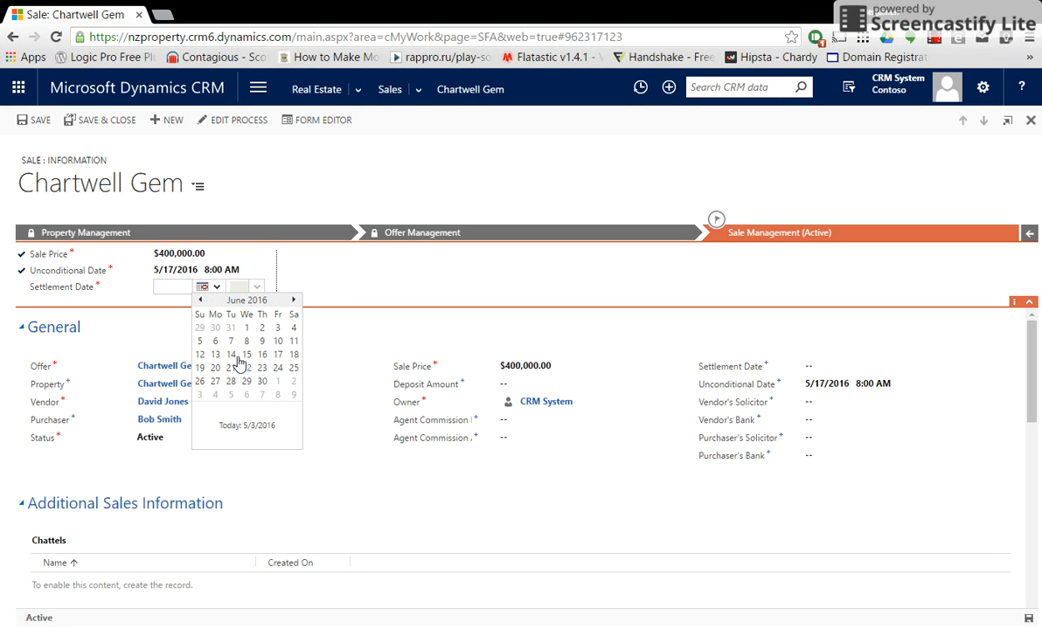
pyautogui.click(278, 328)
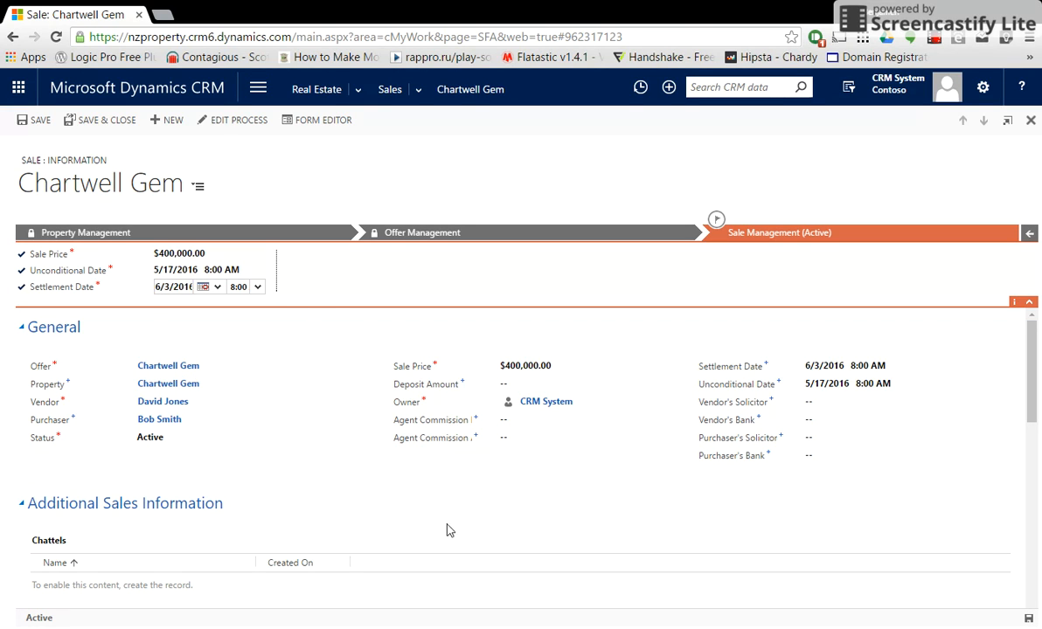
# Enter a $40,000.00 deposit, leave agent commission blank, and save the sale.
pyautogui.click(529, 382)
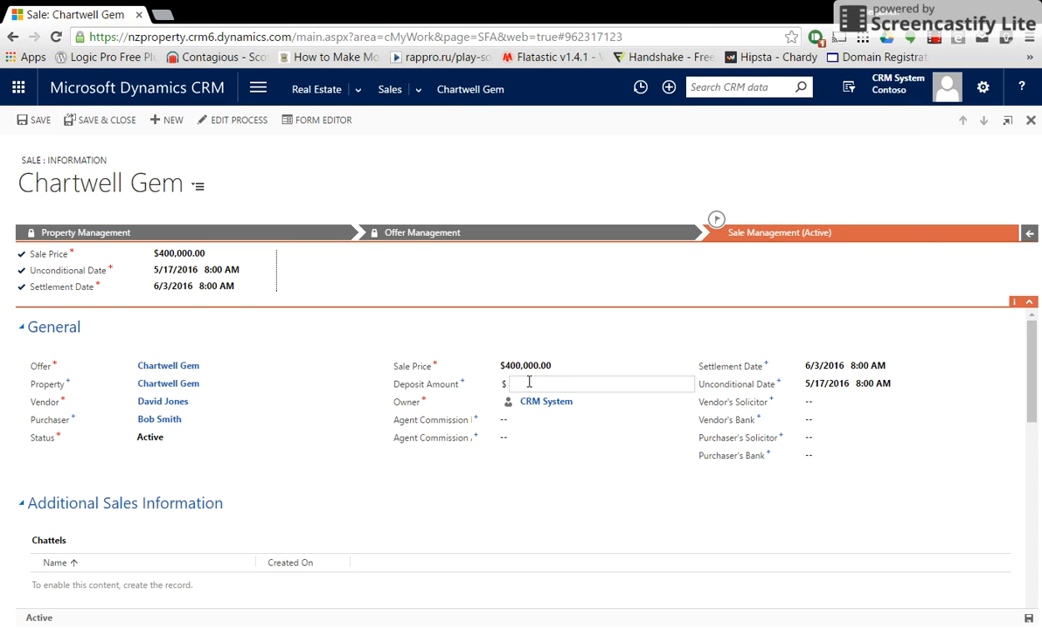
pyautogui.click(528, 421)
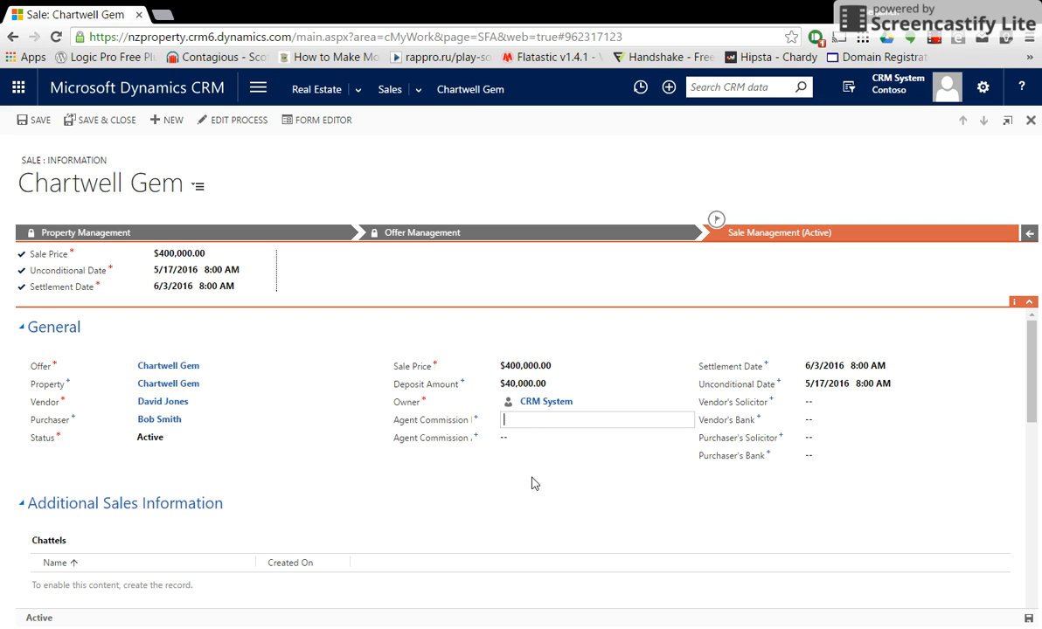
pyautogui.click(463, 438)
pyautogui.click(478, 468)
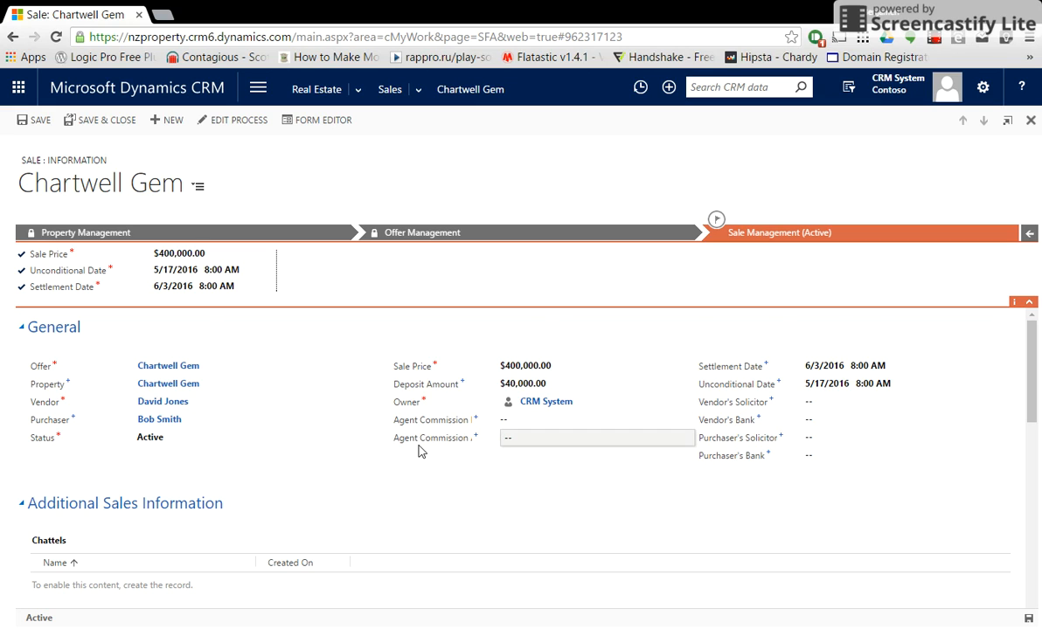
pyautogui.scroll(-1, 419, 451)
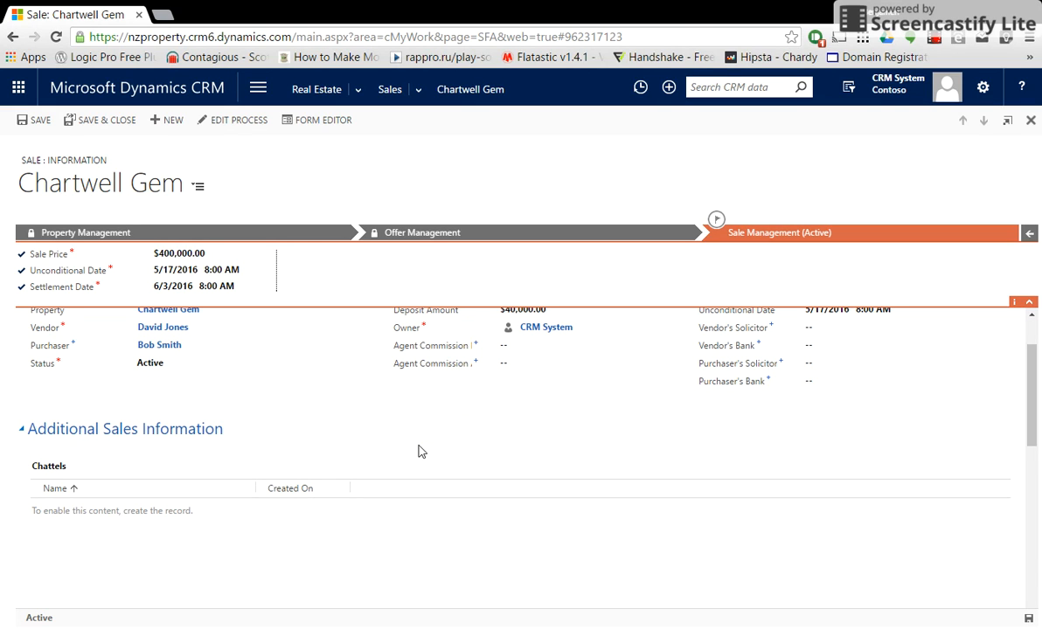
pyautogui.click(1029, 619)
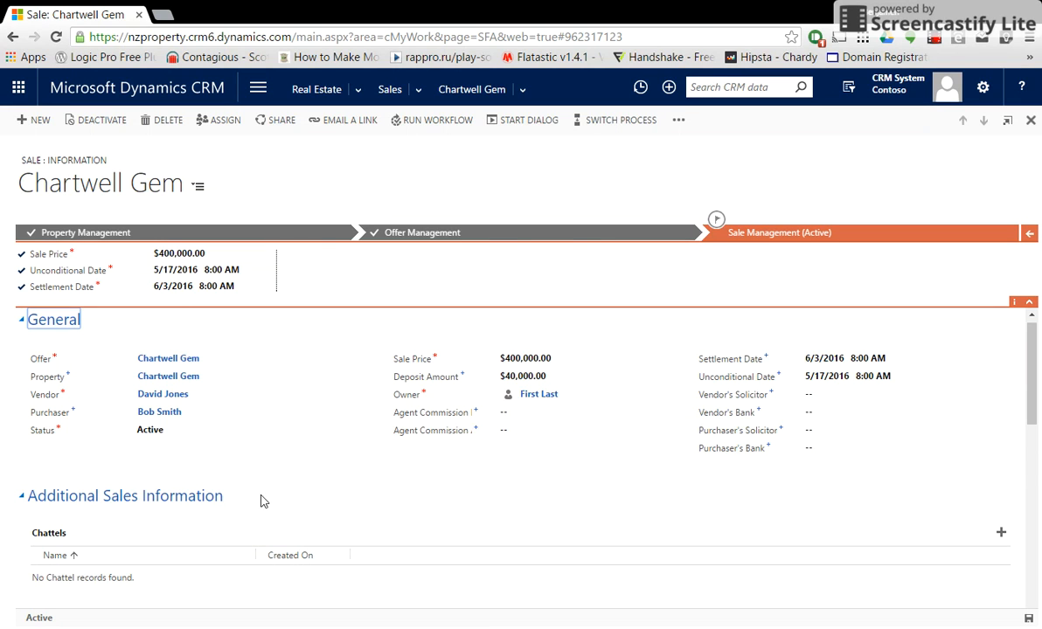
# Try adding a document location and a chattel to the sale, then cancel the chattel lookup.
pyautogui.scroll(-2, 469, 543)
pyautogui.click(974, 537)
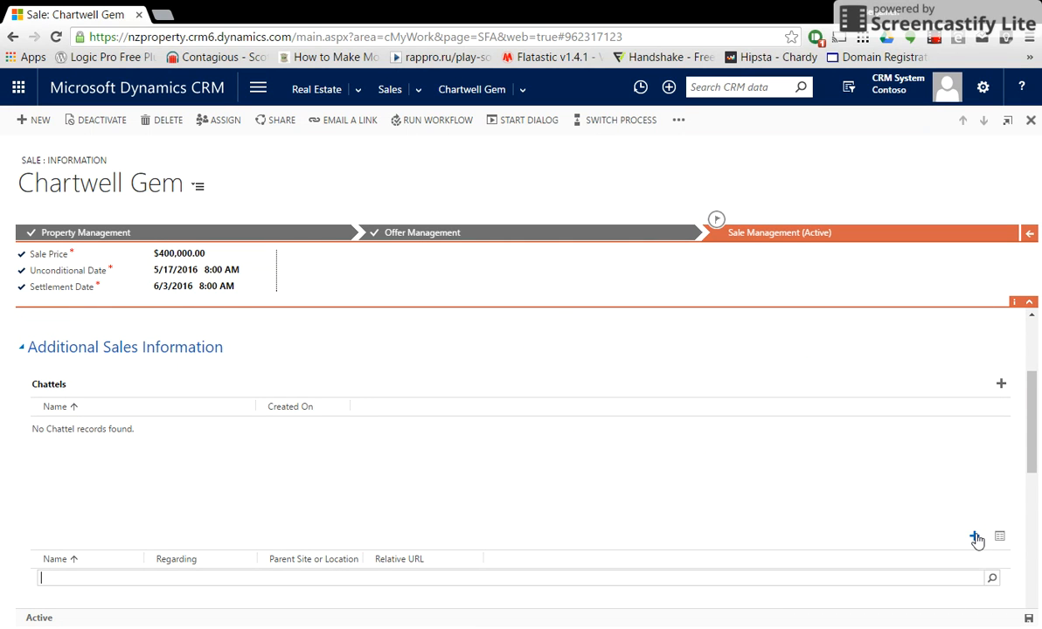
pyautogui.click(1000, 386)
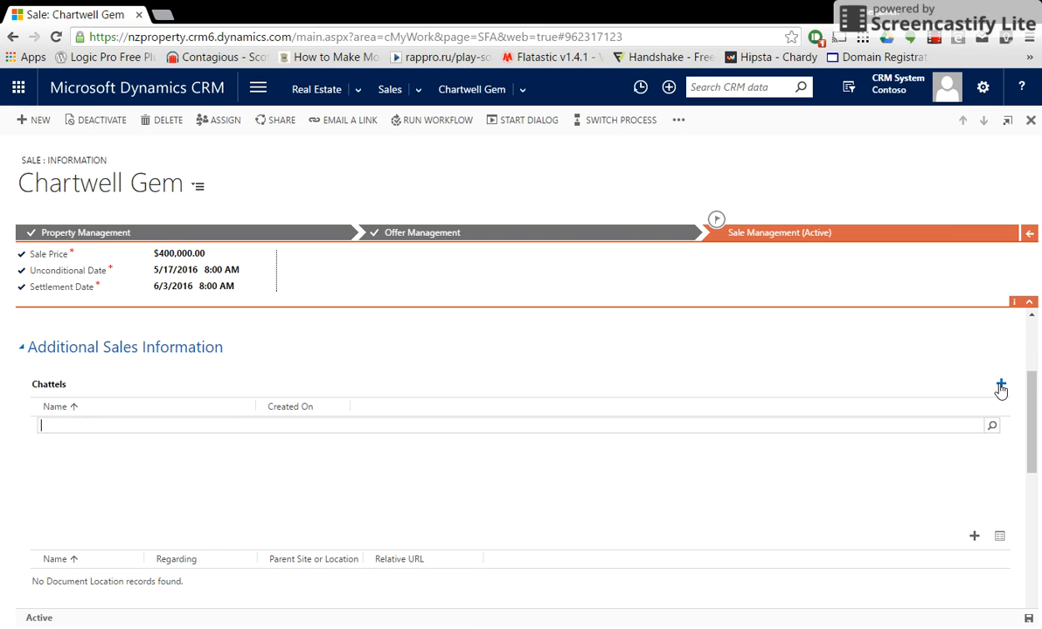
pyautogui.click(992, 426)
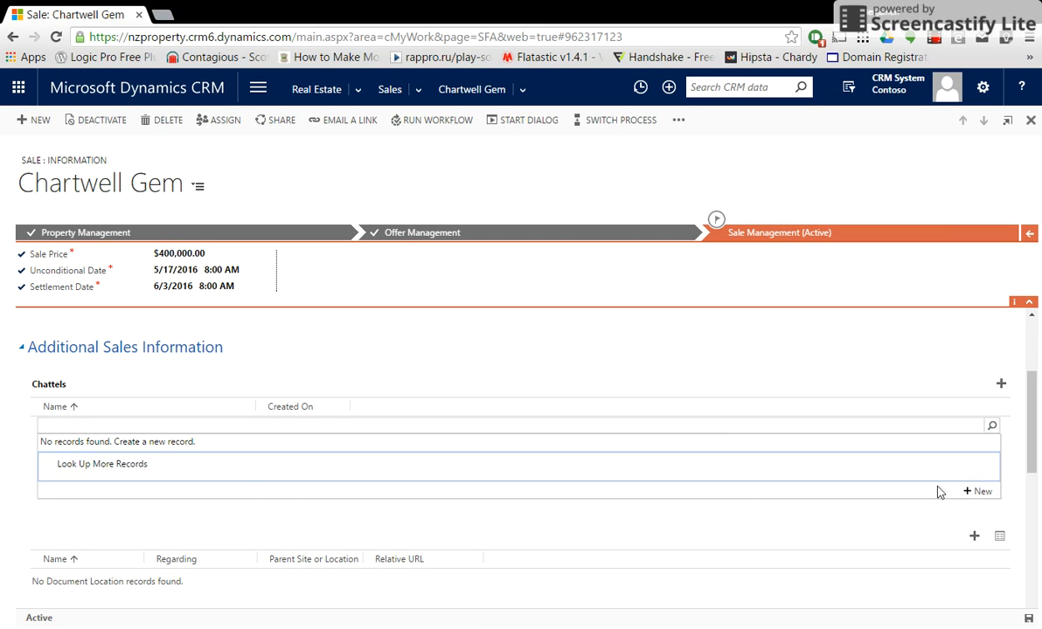
pyautogui.click(980, 492)
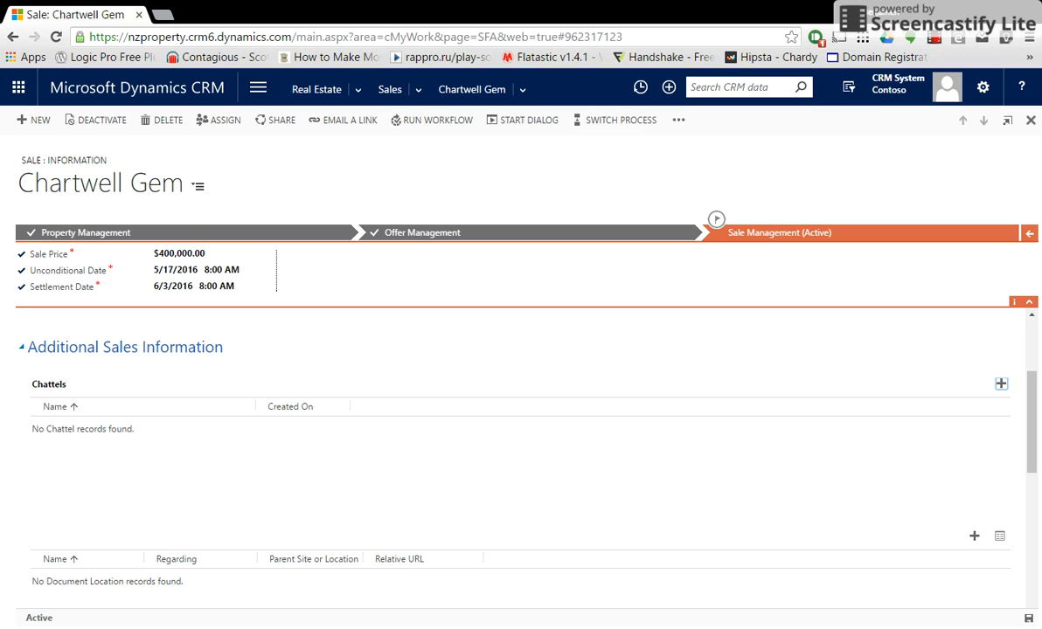
# Go through Active Properties to the Real Estate Management dashboard.
pyautogui.moveTo(1029, 397)
pyautogui.mouseDown()
pyautogui.moveTo(1029, 456)
pyautogui.moveTo(1034, 367)
pyautogui.moveTo(1035, 417)
pyautogui.mouseUp()
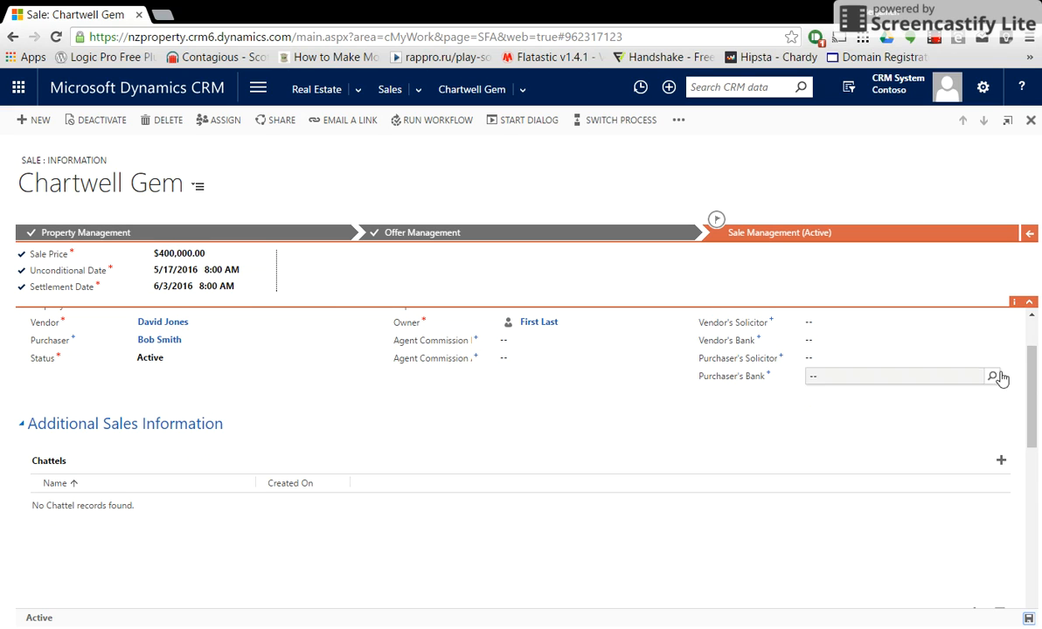
pyautogui.moveTo(1032, 381); pyautogui.dragTo(1033, 355)
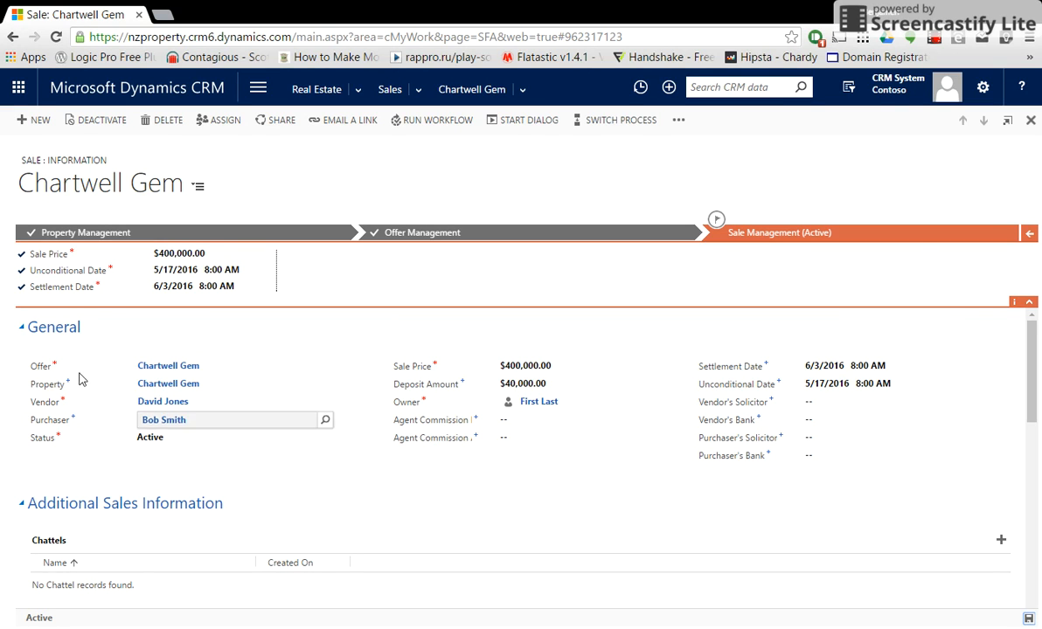
pyautogui.click(316, 94)
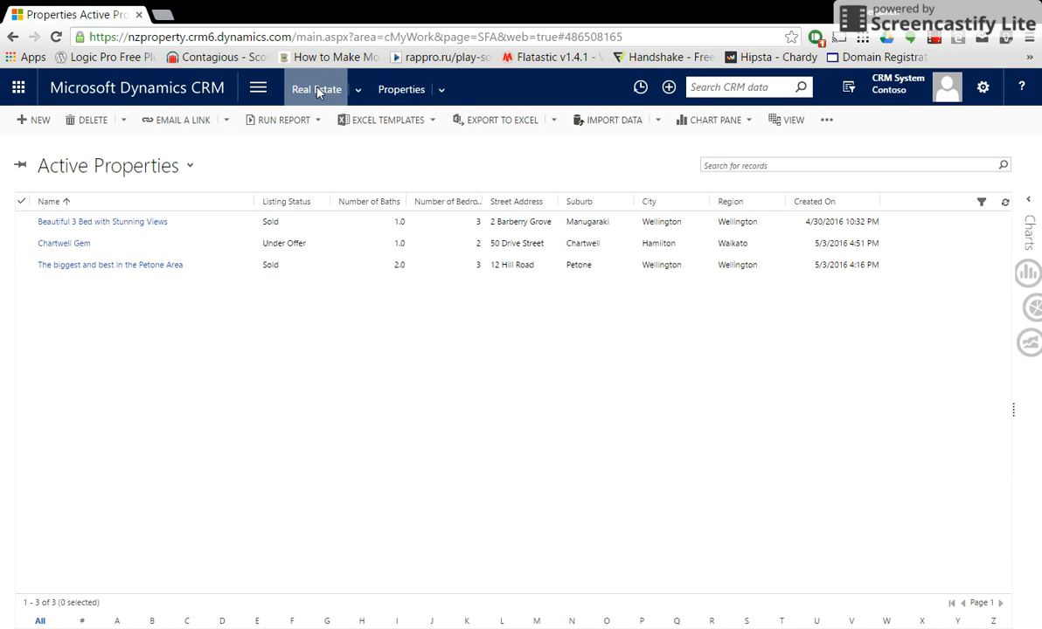
pyautogui.click(258, 88)
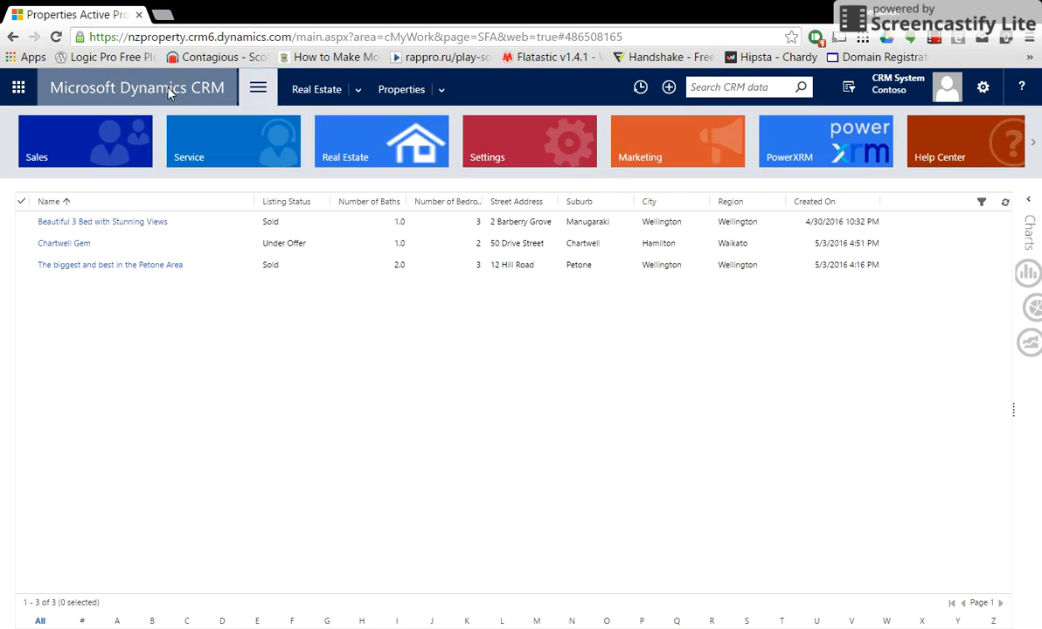
pyautogui.click(169, 92)
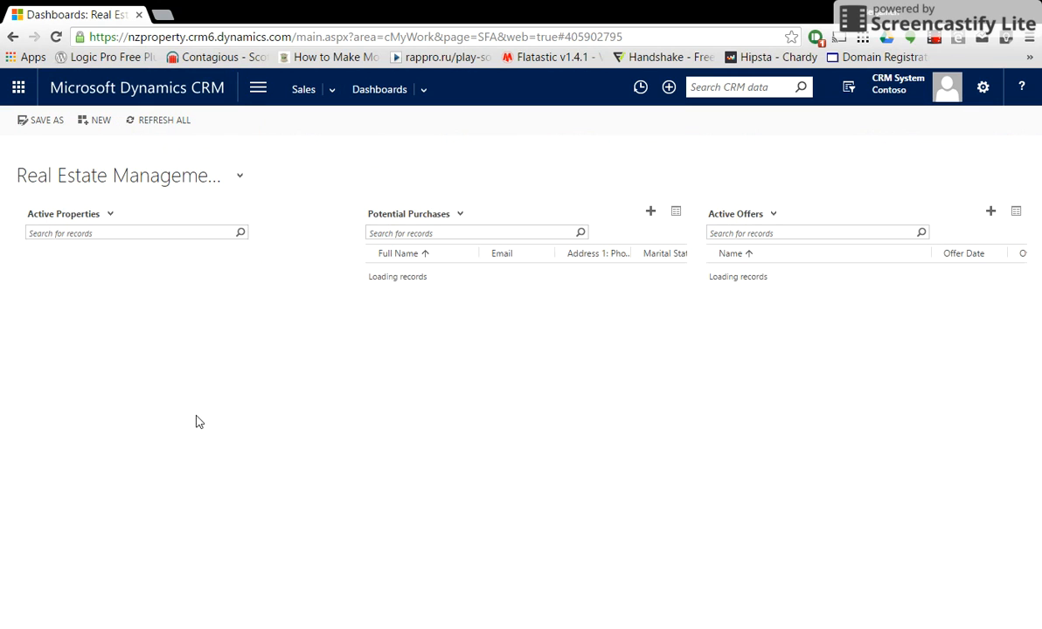